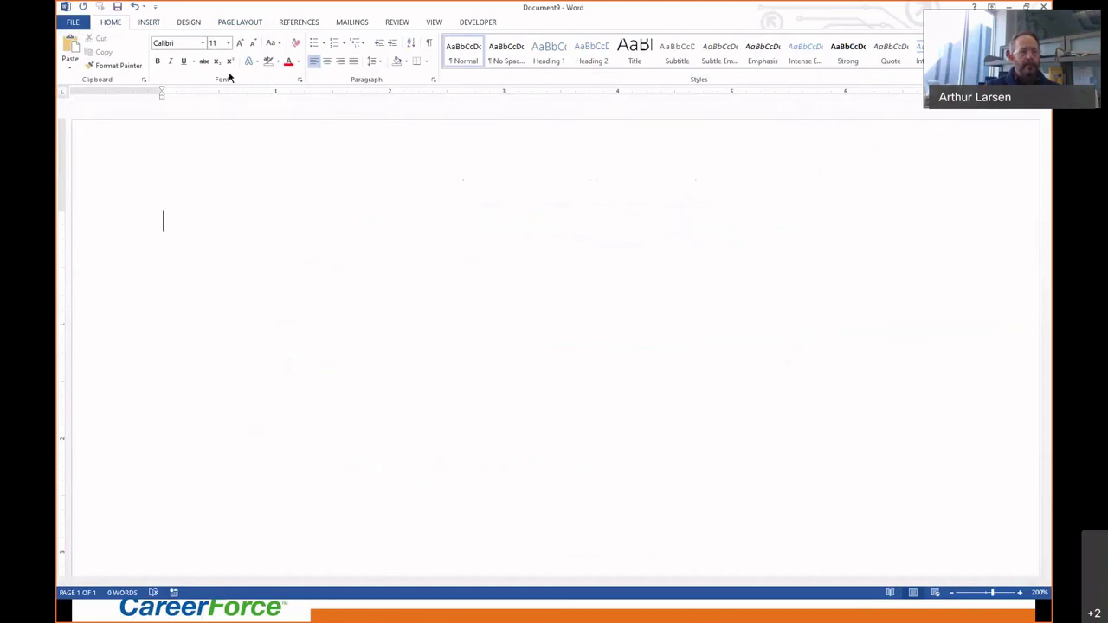
- Type the word 'Art' on the first line, leaving underlining off
{"action": "left_click", "coordinate": [183, 61]}
{"action": "left_click", "coordinate": [183, 61]}
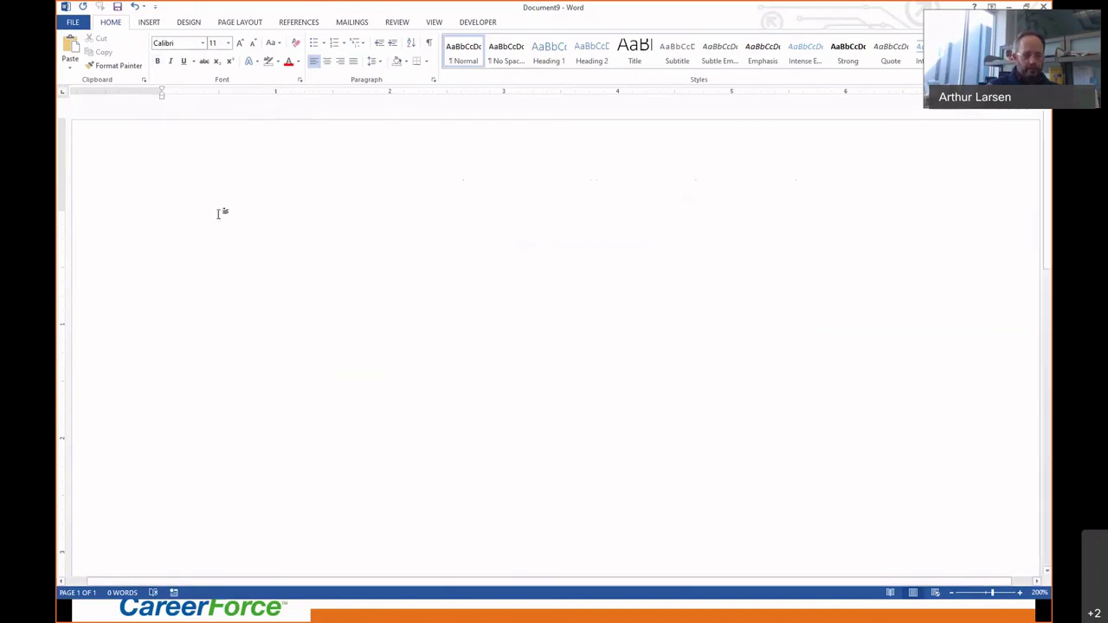
{"action": "type", "text": "Art"}
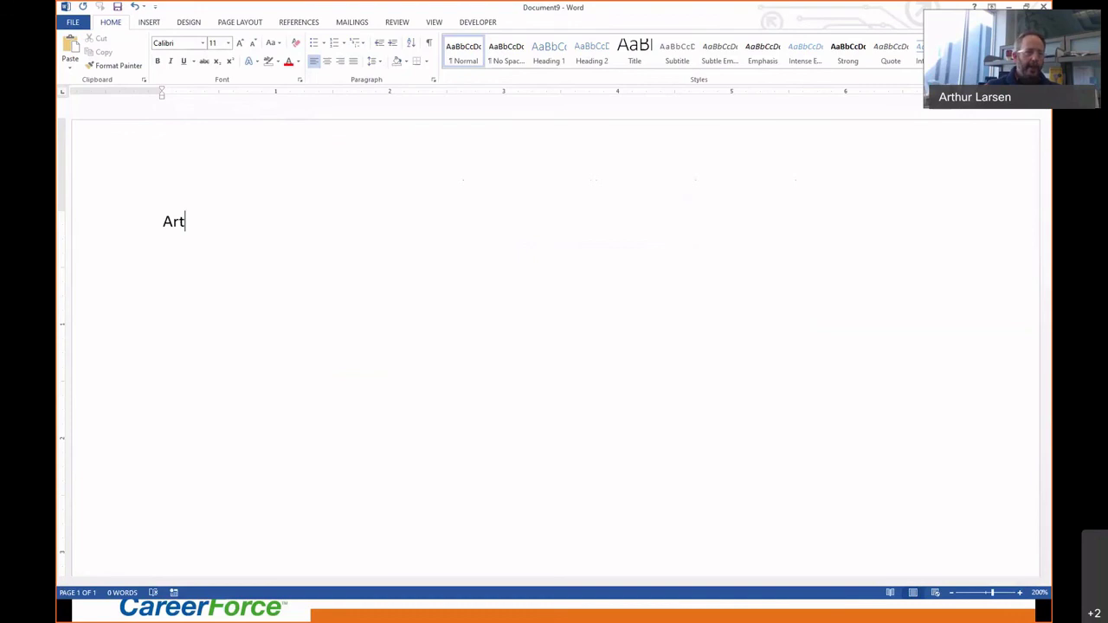
- Format the word 'Art' in bold with Ctrl+B
{"action": "left_click_drag", "start_coordinate": [185, 226], "coordinate": [142, 214]}
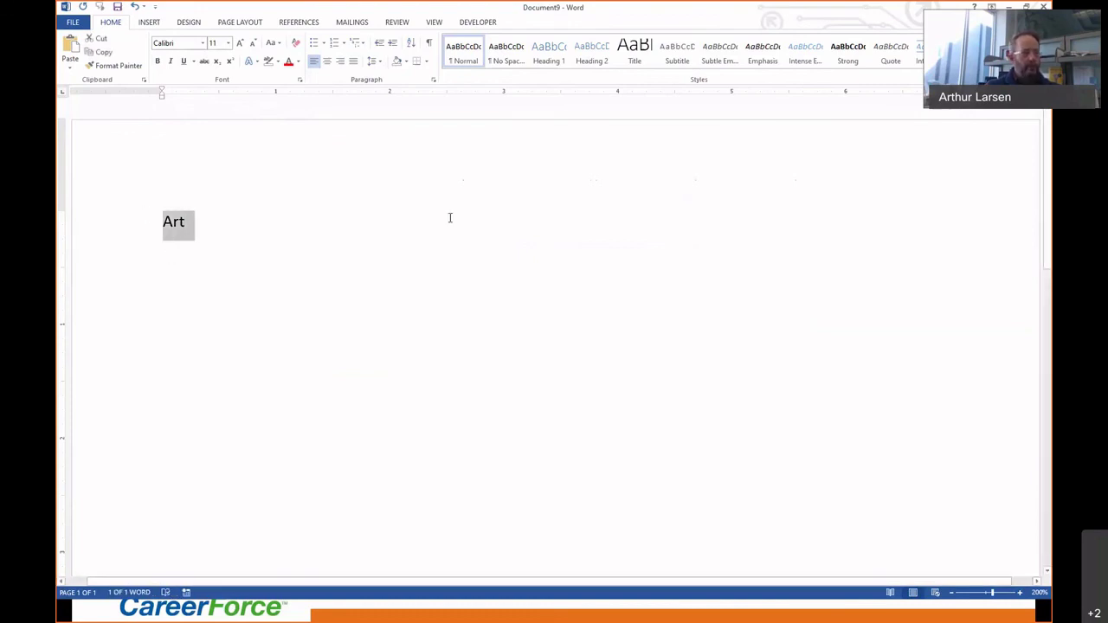
{"action": "key", "text": "ctrl+b"}
{"action": "left_click", "coordinate": [269, 235]}
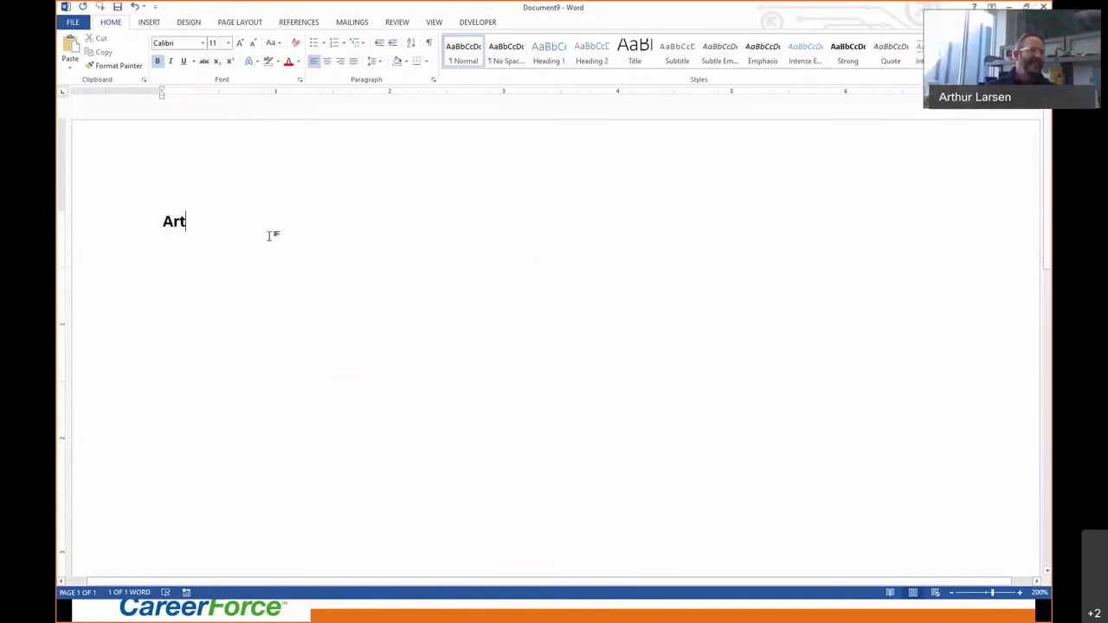
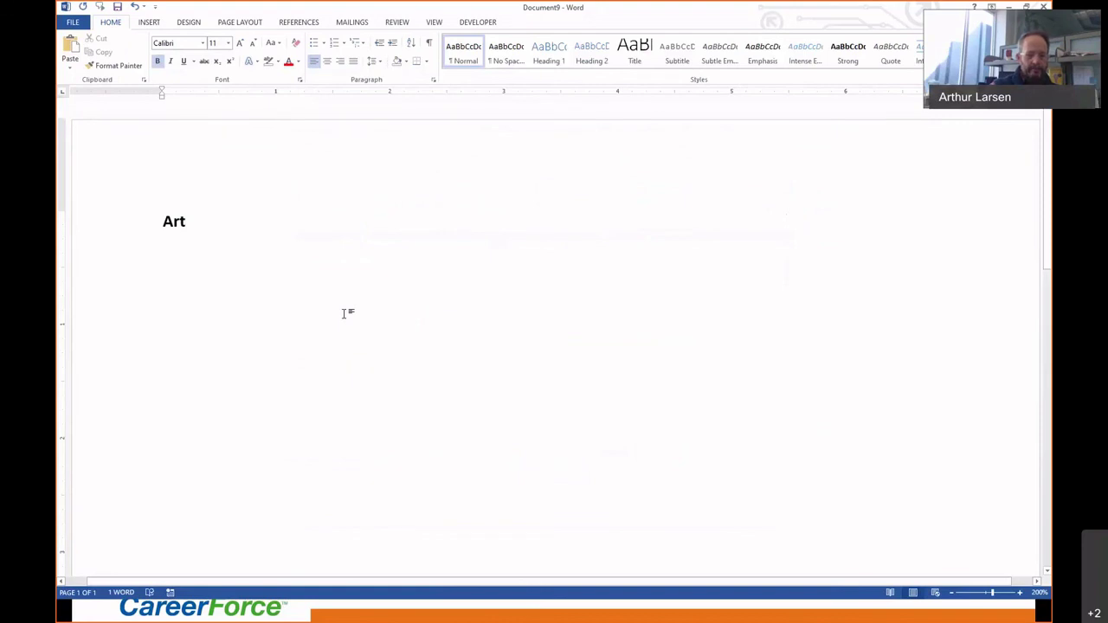
- Add a bold '678 Oak Street' line under 'Art' with a bottom border beneath it
{"action": "key", "text": "Return"}
{"action": "type", "text": "678"}
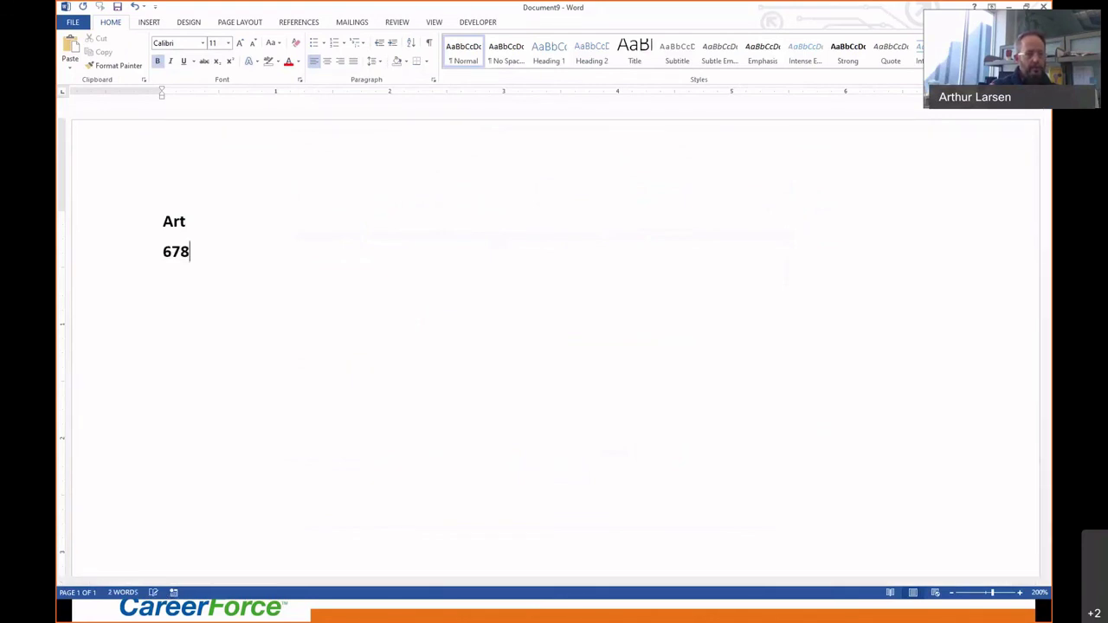
{"action": "type", "text": " Oa"}
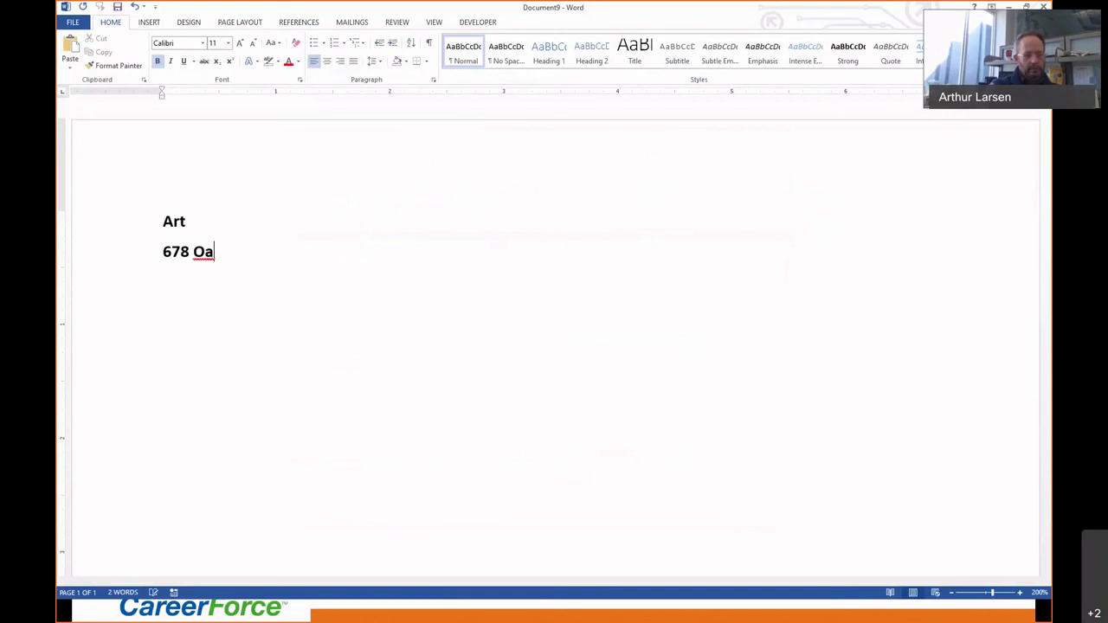
{"action": "type", "text": "k Street"}
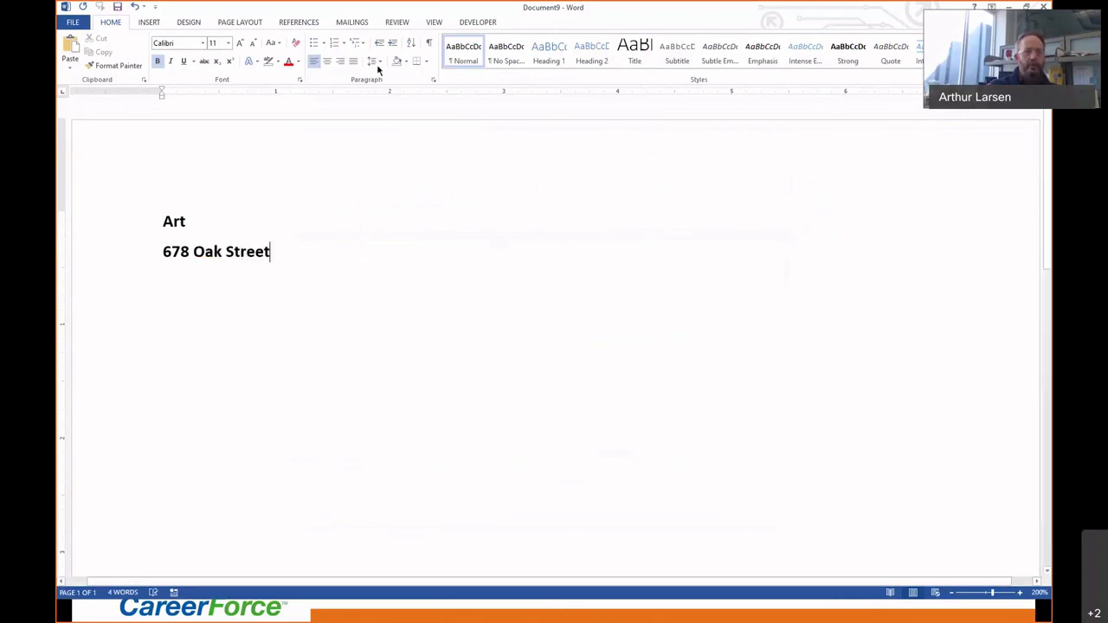
{"action": "left_click", "coordinate": [413, 63]}
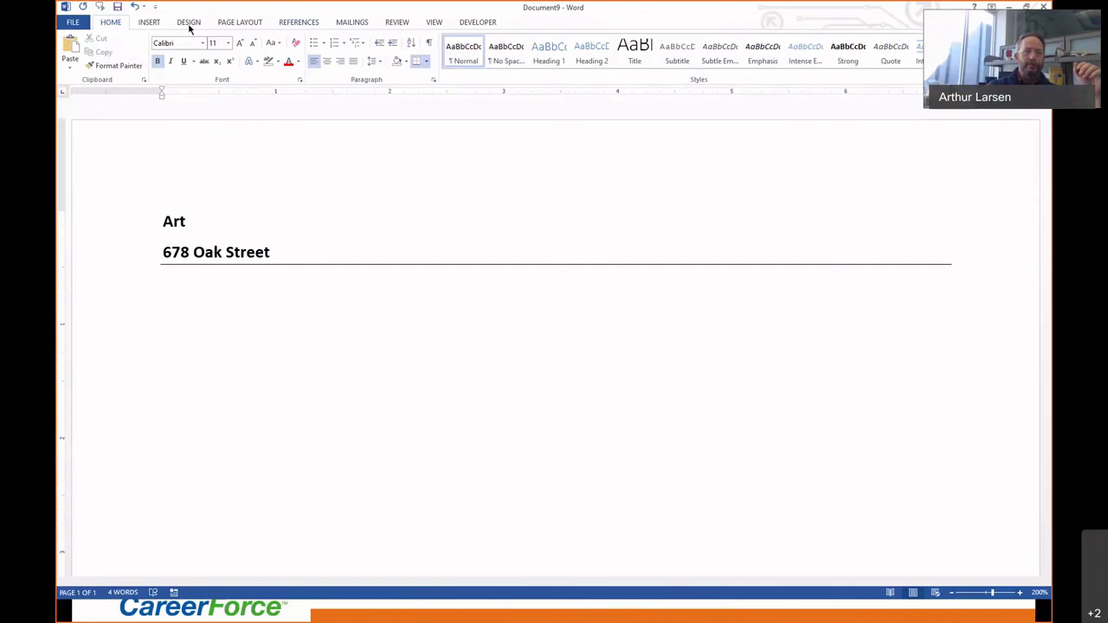
{"action": "left_click", "coordinate": [149, 24]}
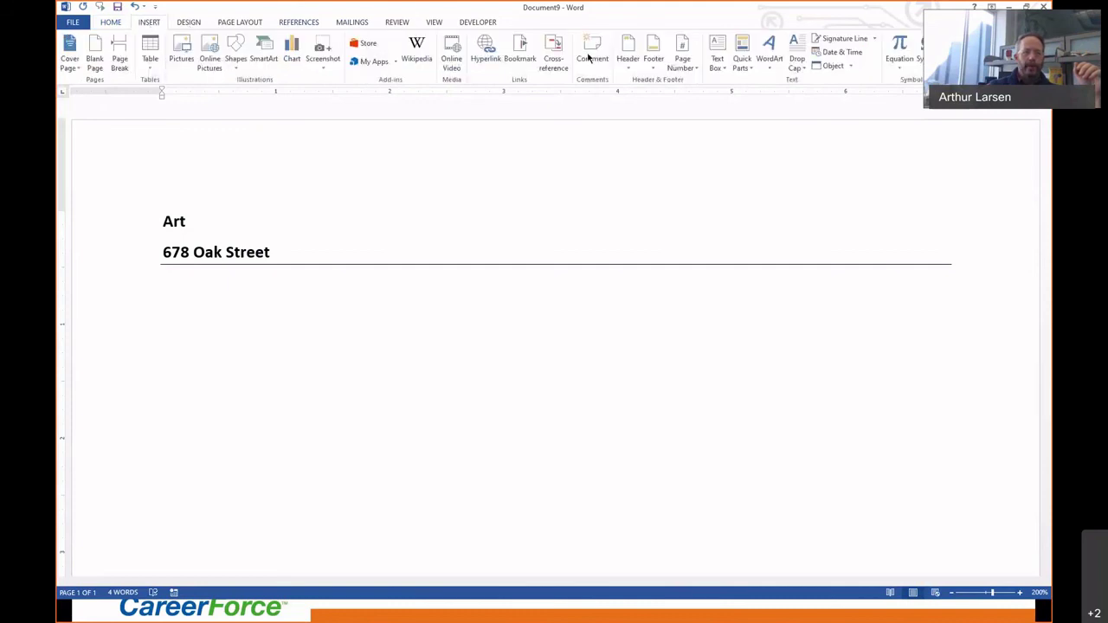
{"action": "left_click", "coordinate": [717, 54]}
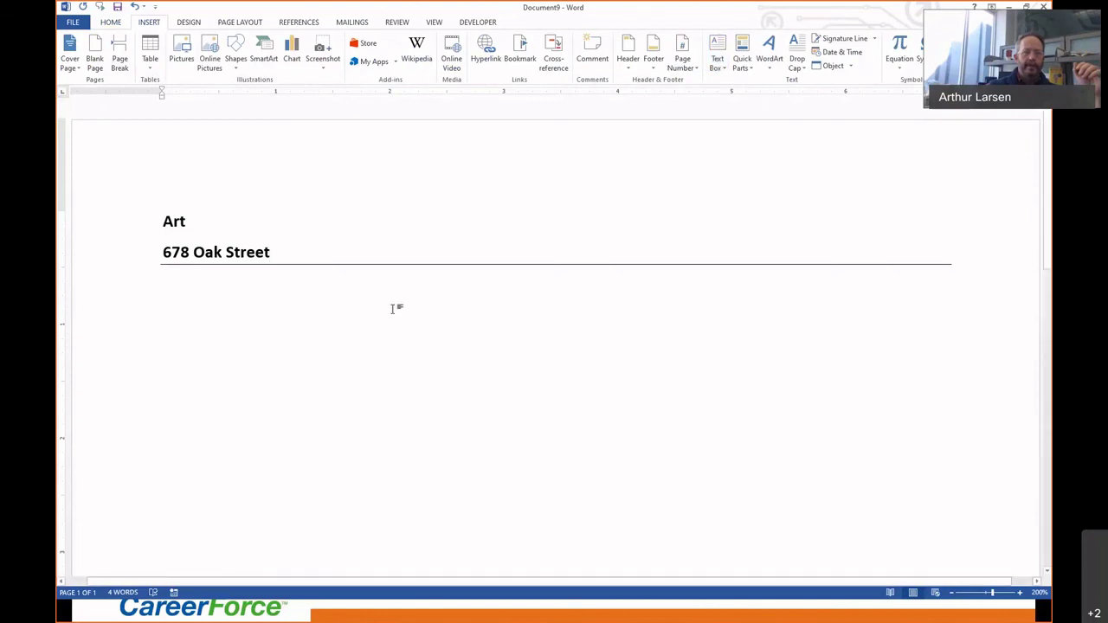
{"action": "left_click", "coordinate": [718, 52]}
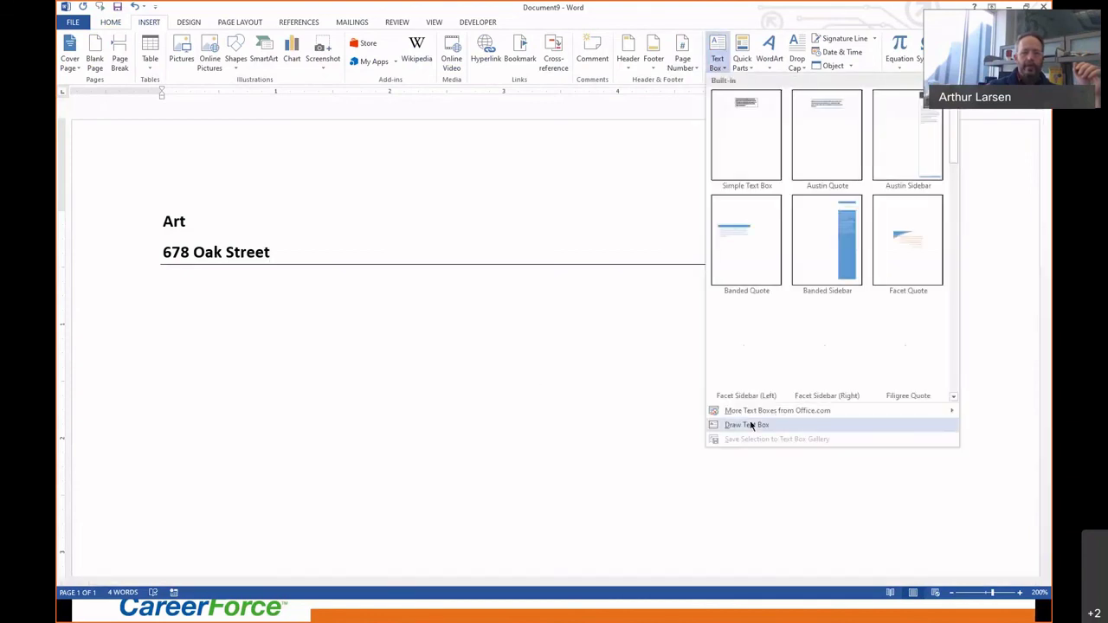
{"action": "left_click", "coordinate": [748, 424]}
{"action": "left_click_drag", "start_coordinate": [581, 276], "coordinate": [857, 373]}
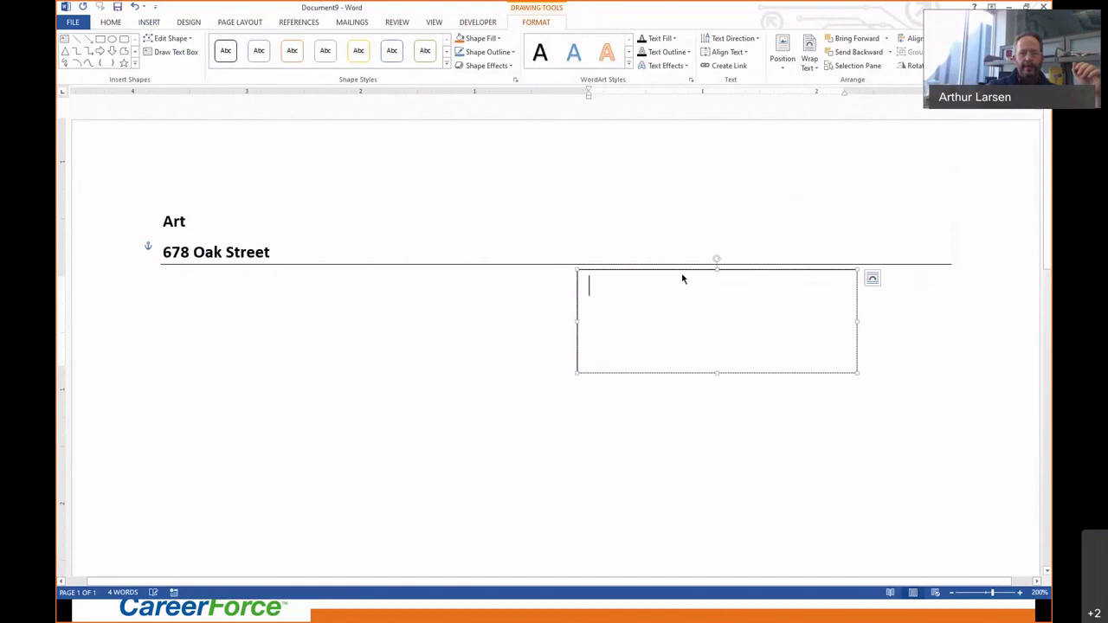
{"action": "left_click_drag", "start_coordinate": [684, 270], "coordinate": [841, 153]}
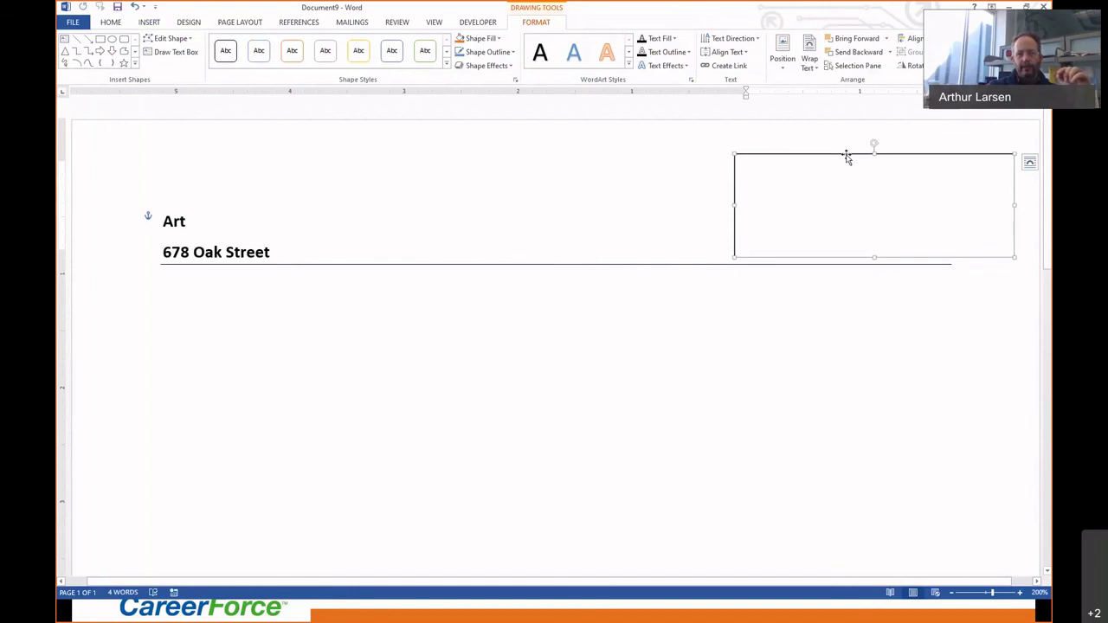
{"action": "left_click_drag", "start_coordinate": [846, 154], "coordinate": [718, 212]}
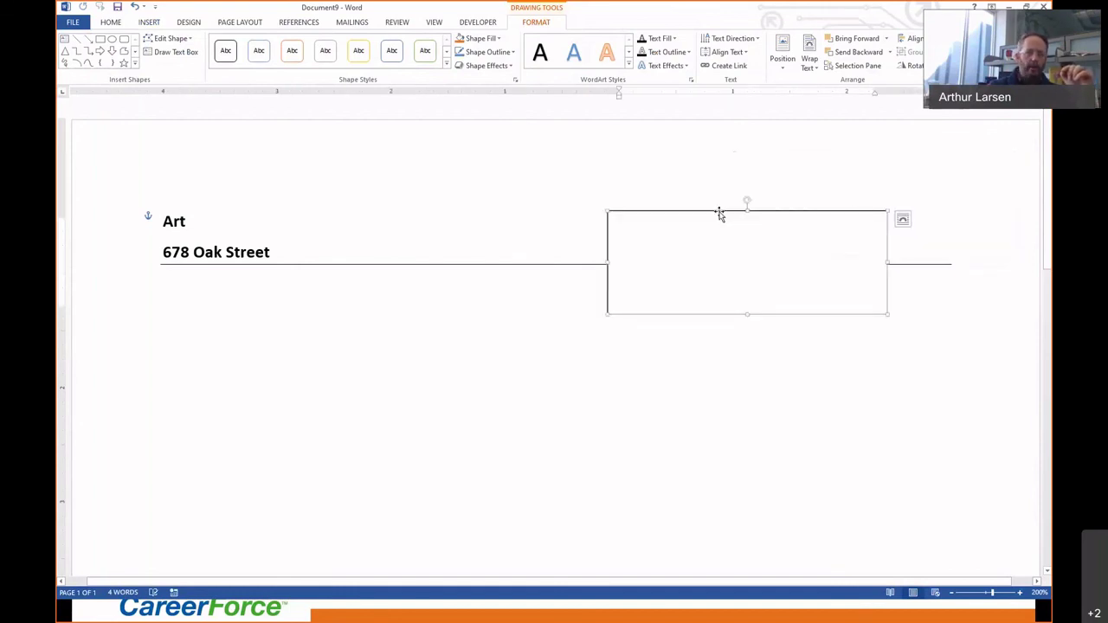
{"action": "key", "text": "Delete"}
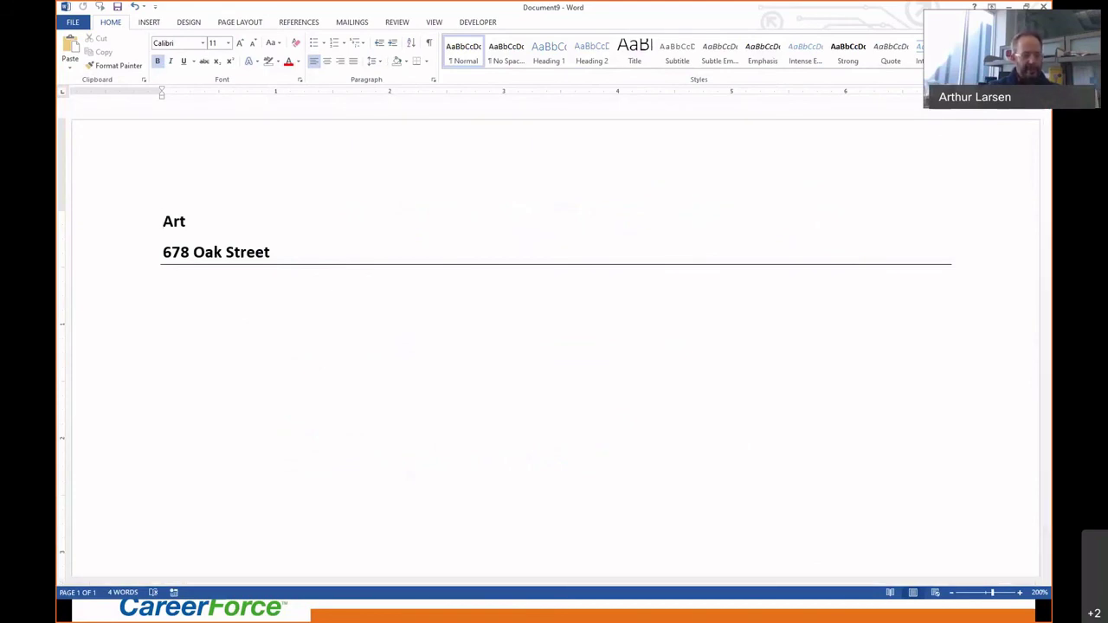
- Delete all page content, then search the New document templates for 'resume'
{"action": "key", "text": "ctrl+a"}
{"action": "key", "text": "Delete"}
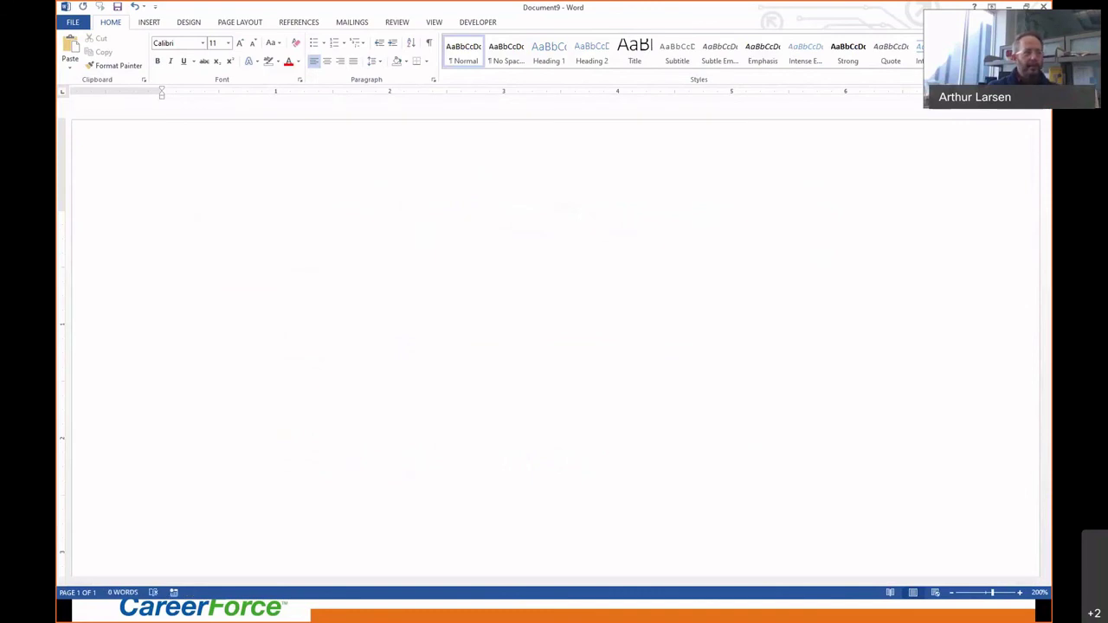
{"action": "left_click", "coordinate": [77, 19]}
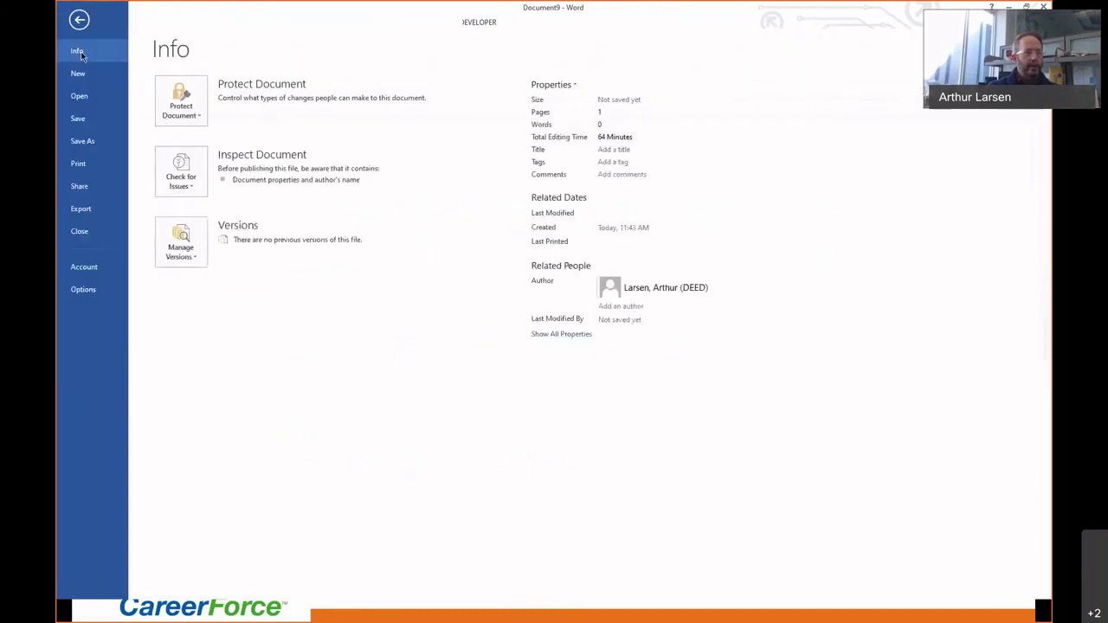
{"action": "left_click", "coordinate": [78, 77]}
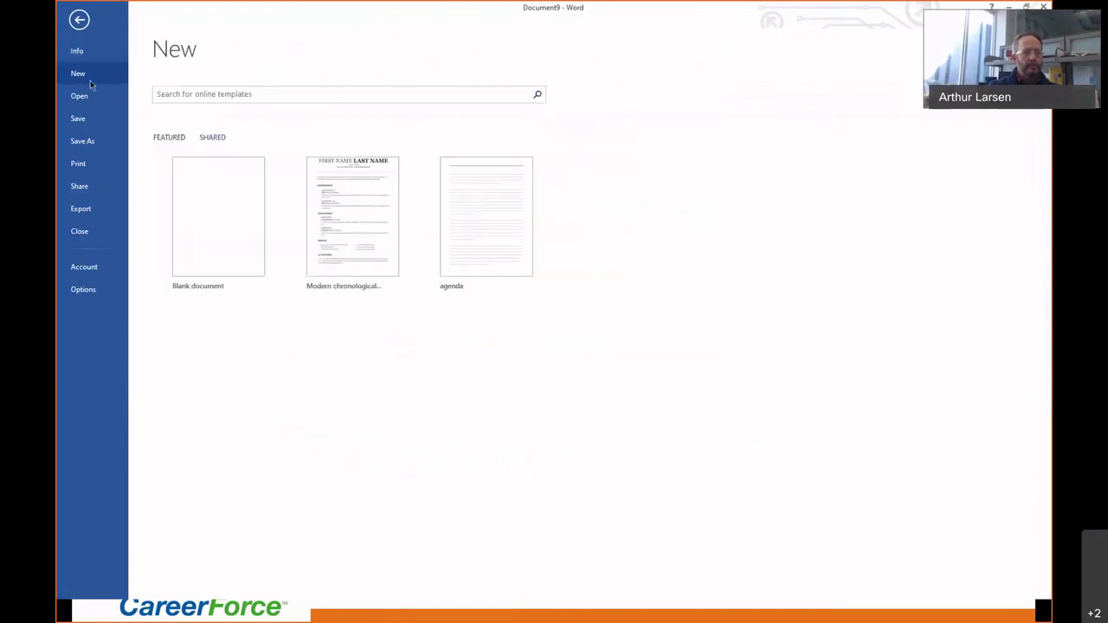
{"action": "left_click", "coordinate": [259, 93]}
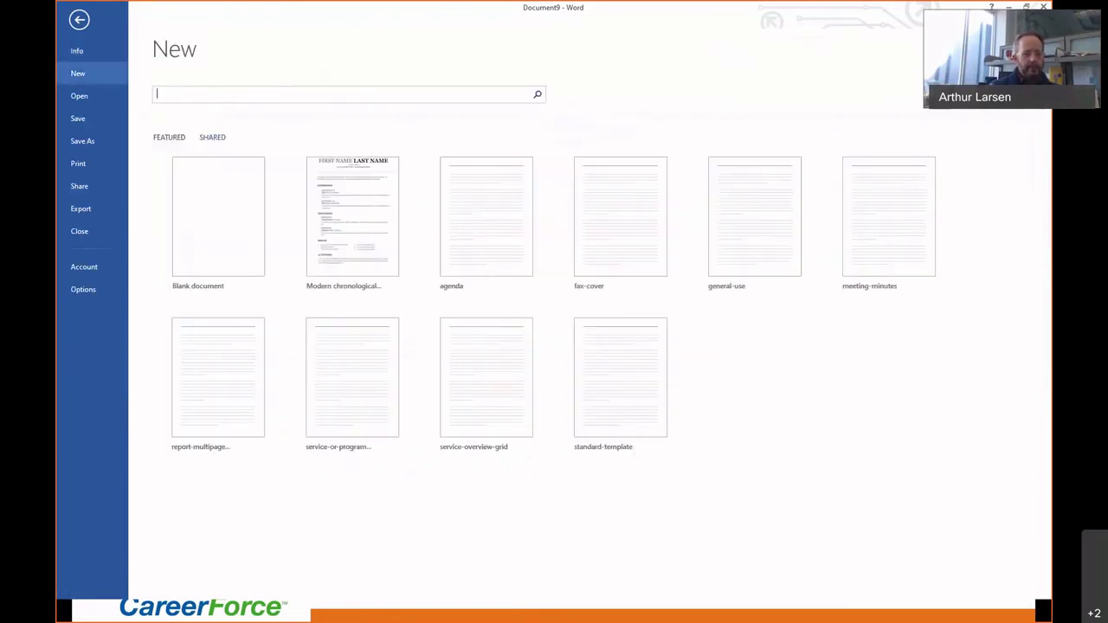
{"action": "type", "text": "resume"}
{"action": "key", "text": "Return"}
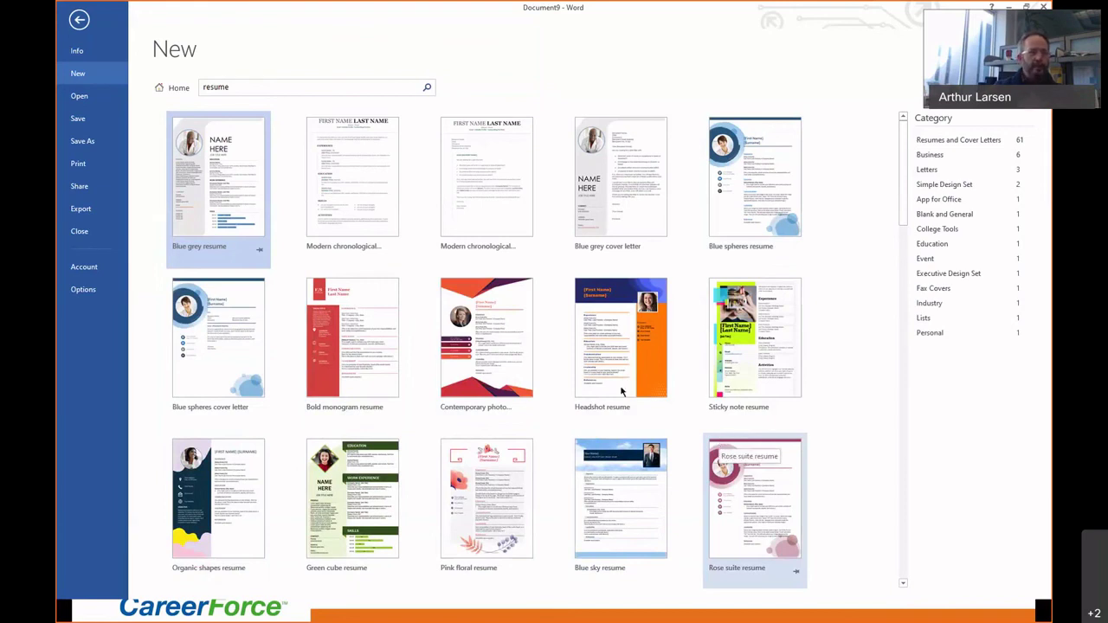
- Create a document from the Modern chronological cover letter template, select its recipient placeholder, then minimize it
{"action": "left_click", "coordinate": [476, 181]}
{"action": "left_click", "coordinate": [692, 282]}
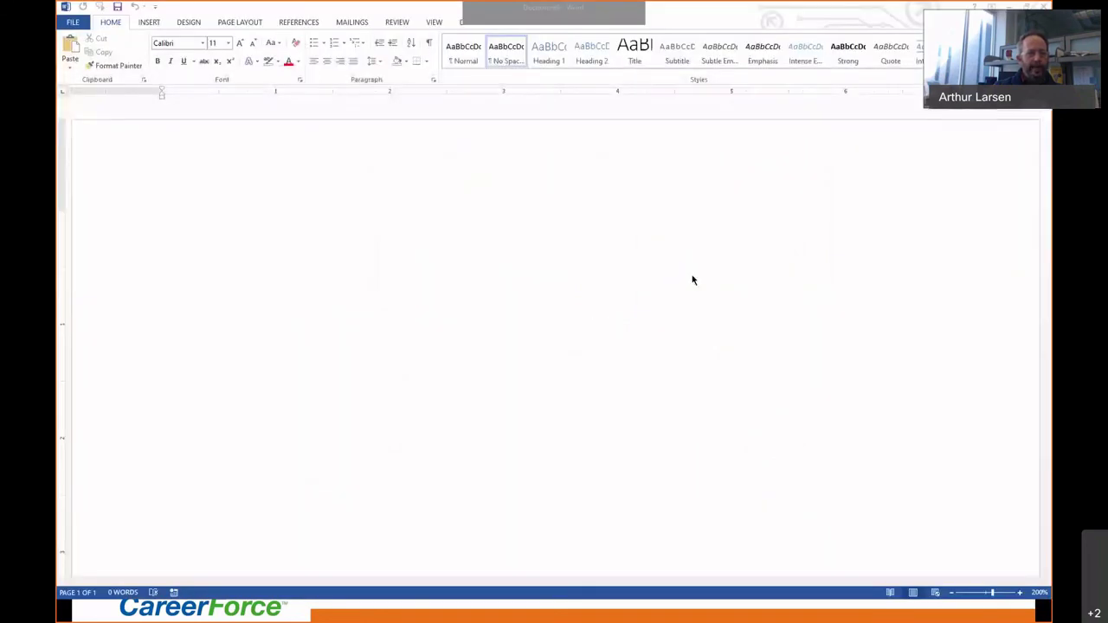
{"action": "scroll", "coordinate": [580, 353], "scroll_direction": "down", "scroll_amount": 2}
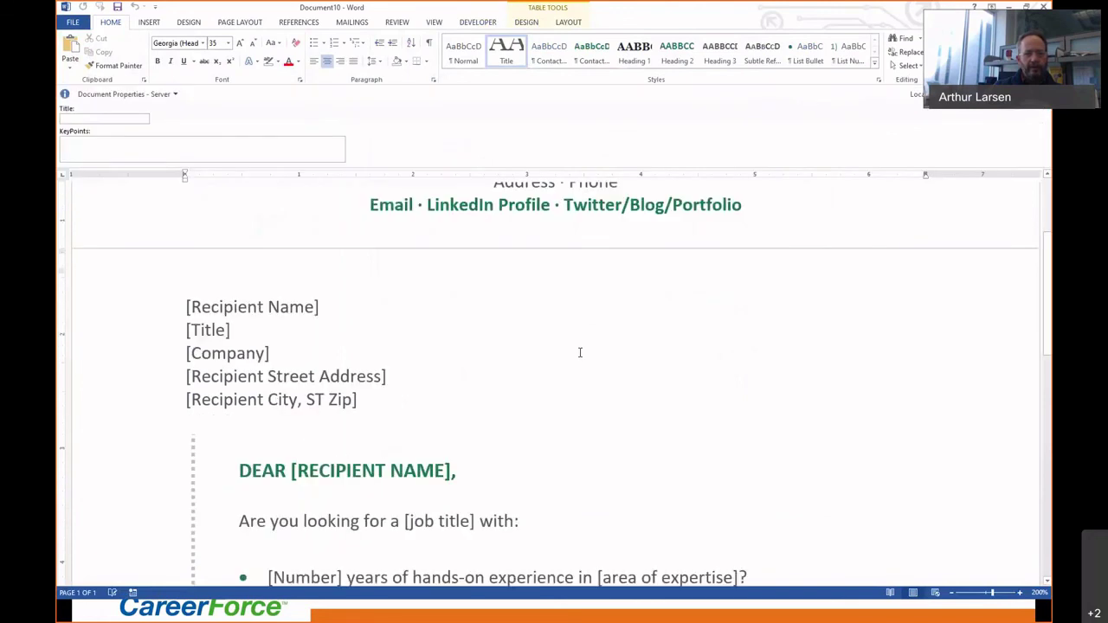
{"action": "left_click", "coordinate": [370, 457]}
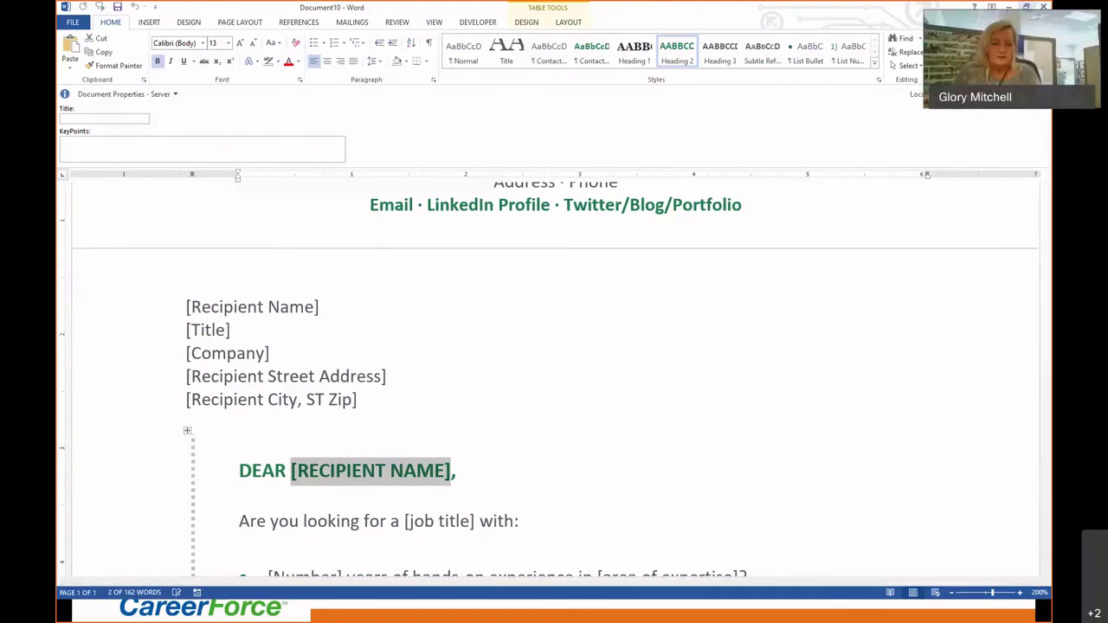
{"action": "left_click", "coordinate": [1010, 7]}
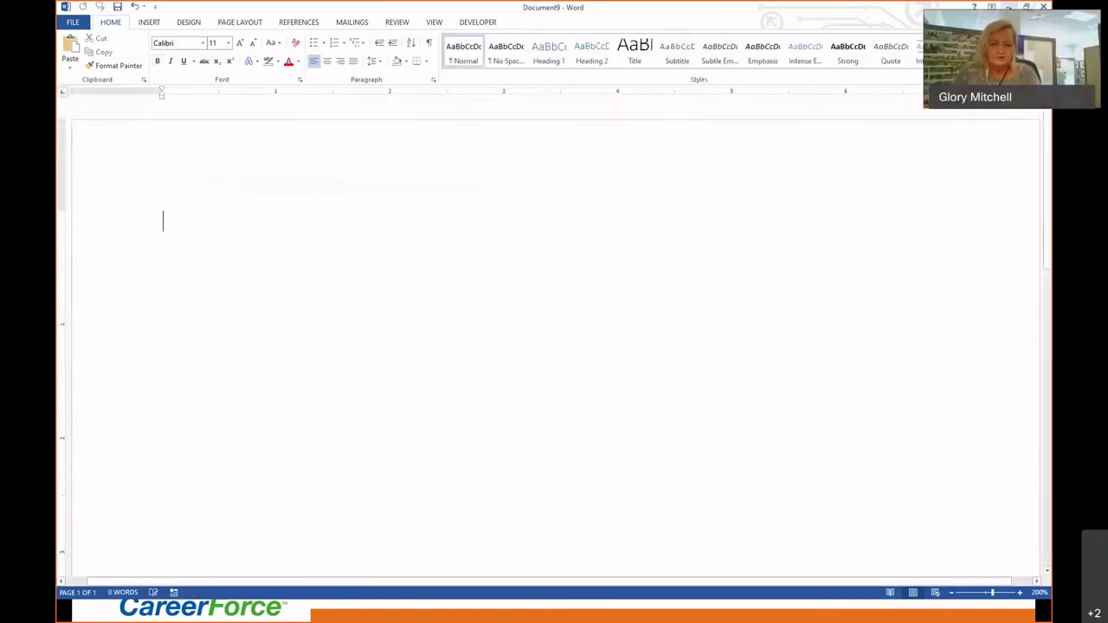
- Scroll down the page, then switch away from Word to the Standard Formats slide
{"action": "scroll", "coordinate": [604, 284], "scroll_direction": "down", "scroll_amount": 2}
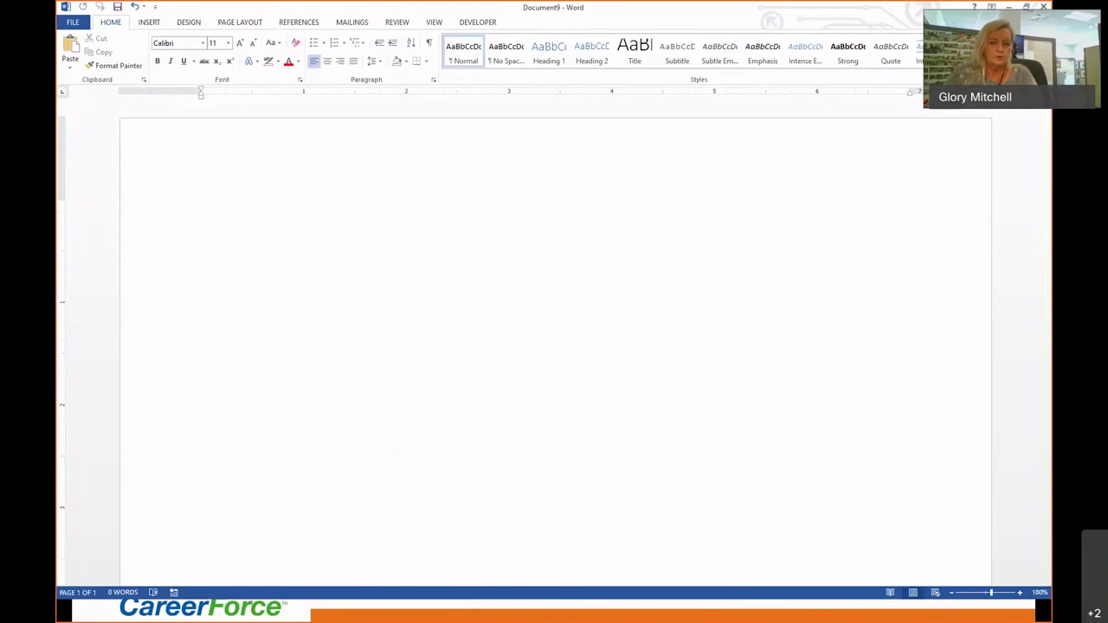
{"action": "key", "text": "alt+Tab"}
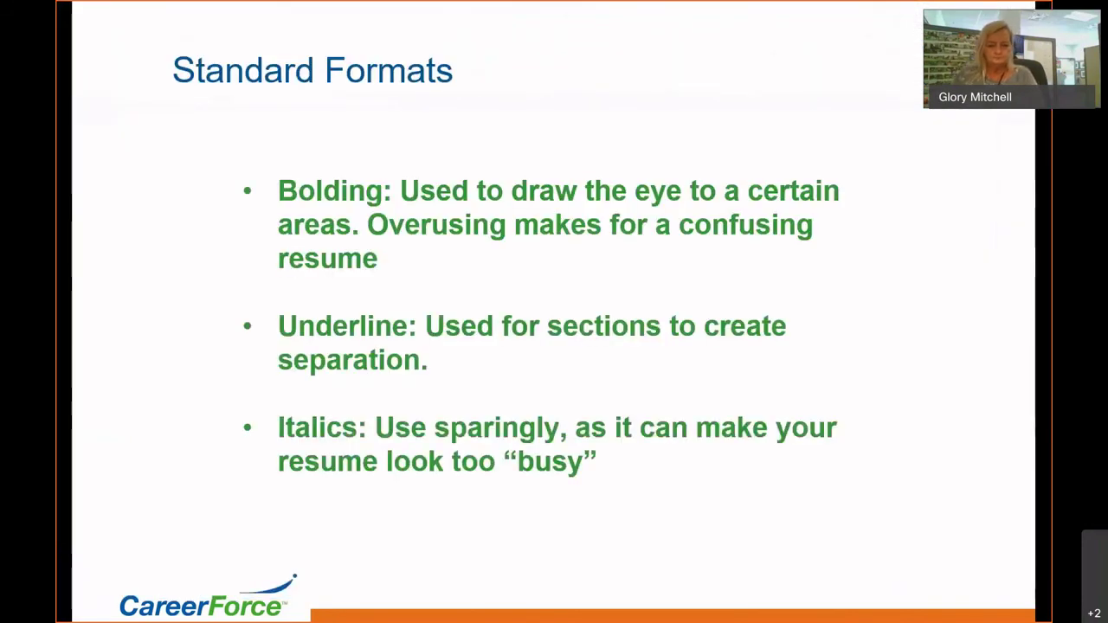
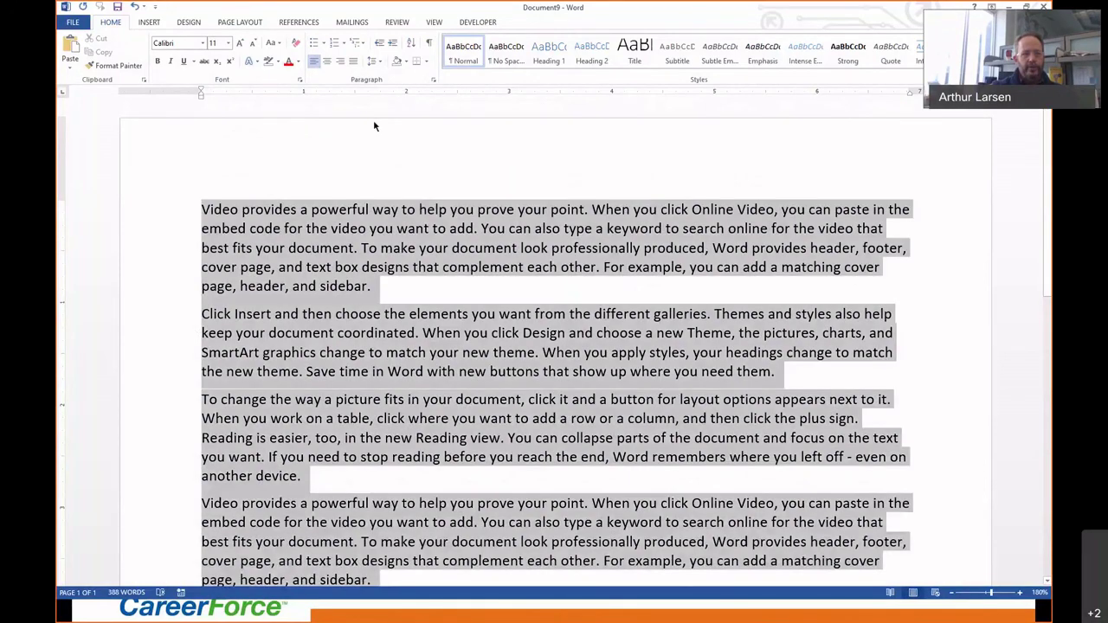
- Justify the sample paragraphs and insert a line break before 'When' in the first paragraph
{"action": "left_click", "coordinate": [353, 62]}
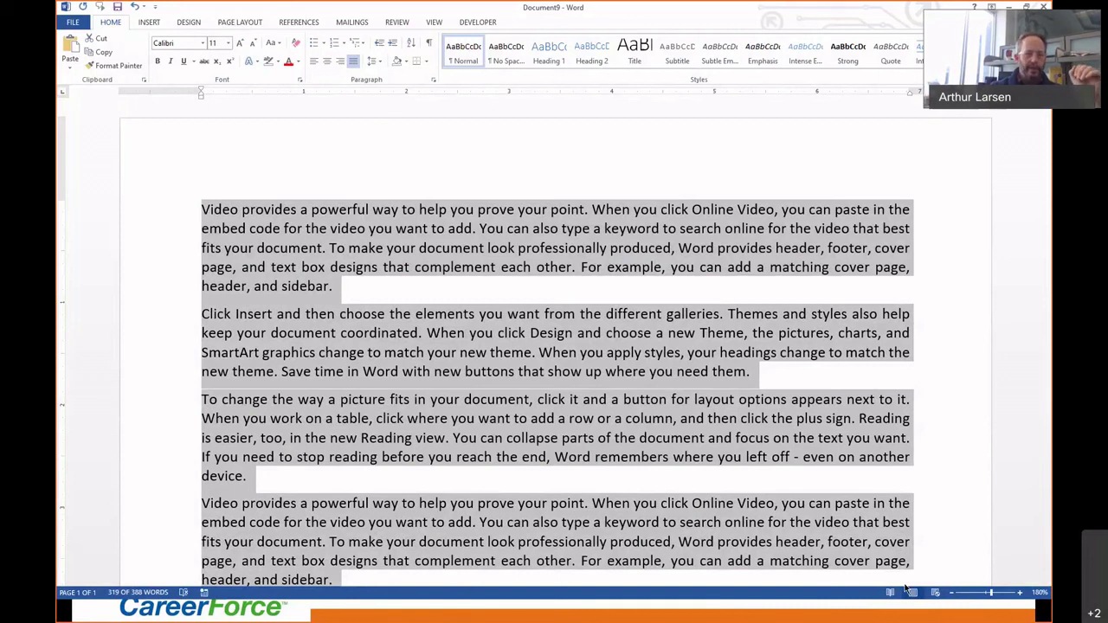
{"action": "left_click", "coordinate": [593, 209]}
{"action": "key", "text": "shift+Return"}
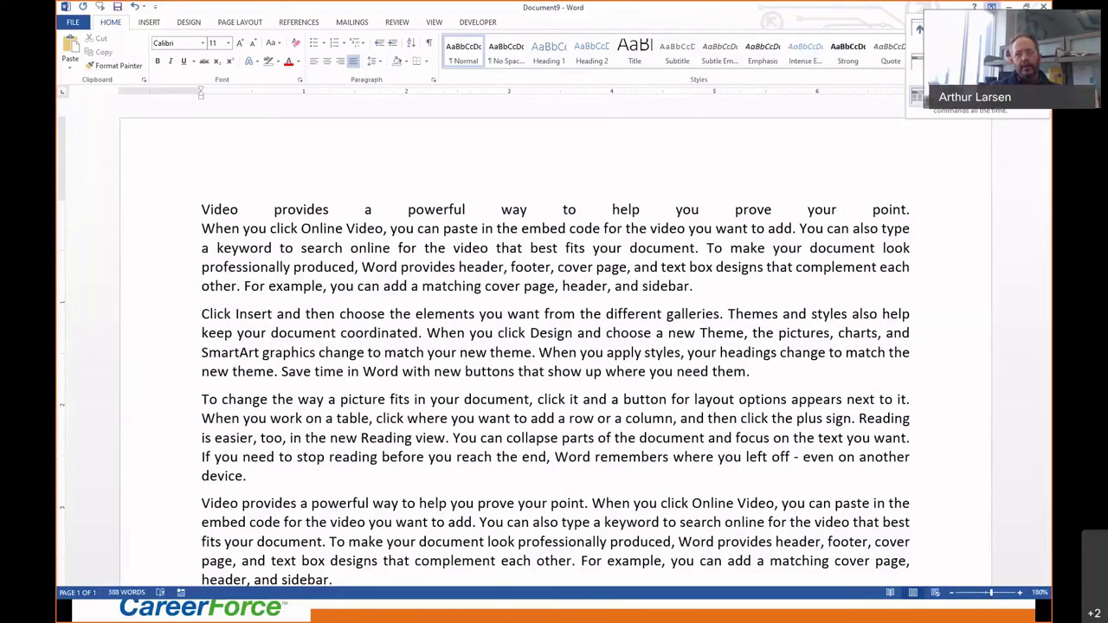
{"action": "left_click", "coordinate": [978, 32]}
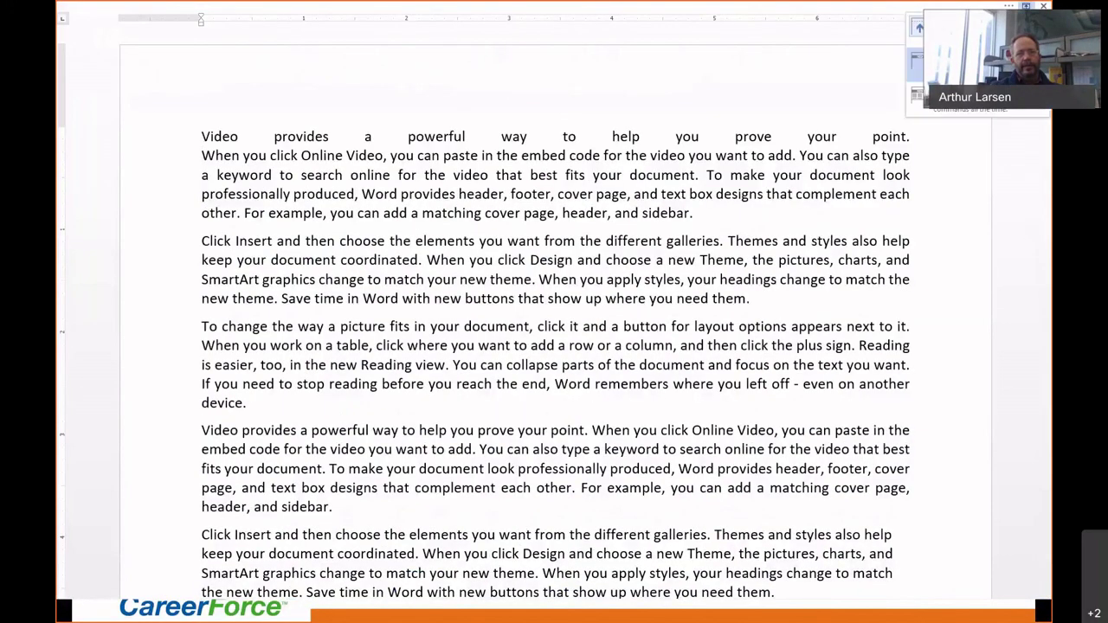
{"action": "left_click", "coordinate": [1026, 6]}
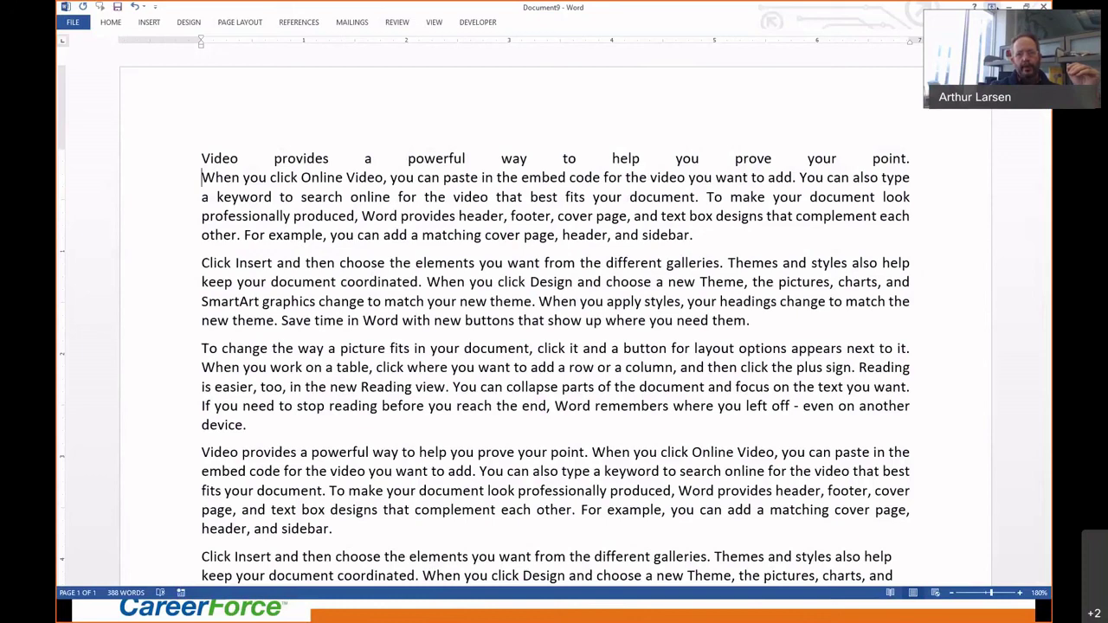
{"action": "left_click", "coordinate": [992, 7]}
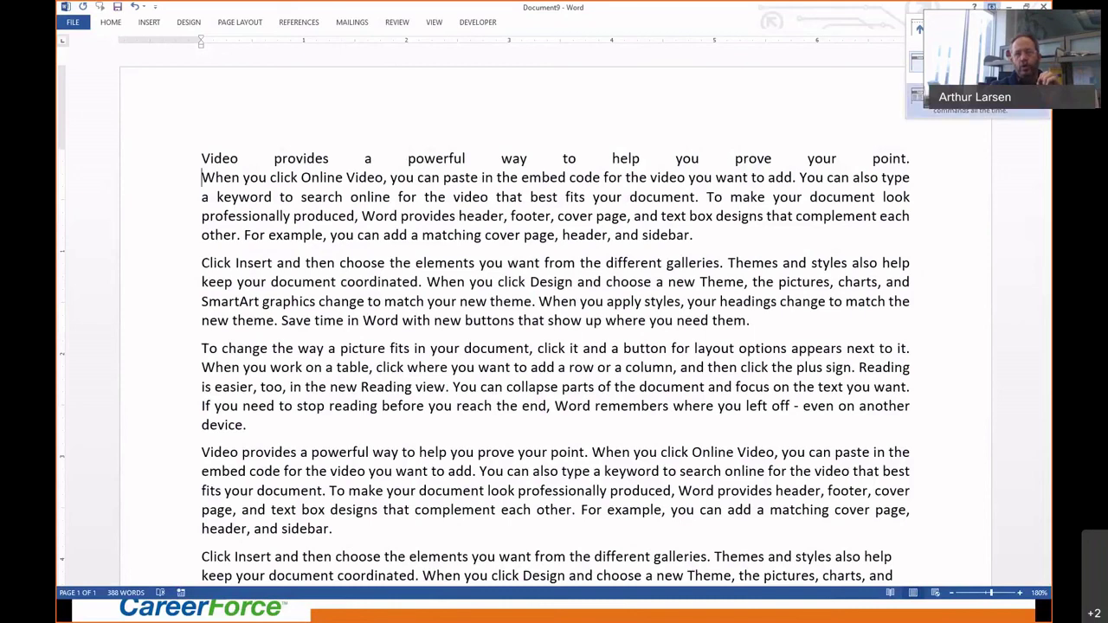
{"action": "left_click", "coordinate": [976, 101]}
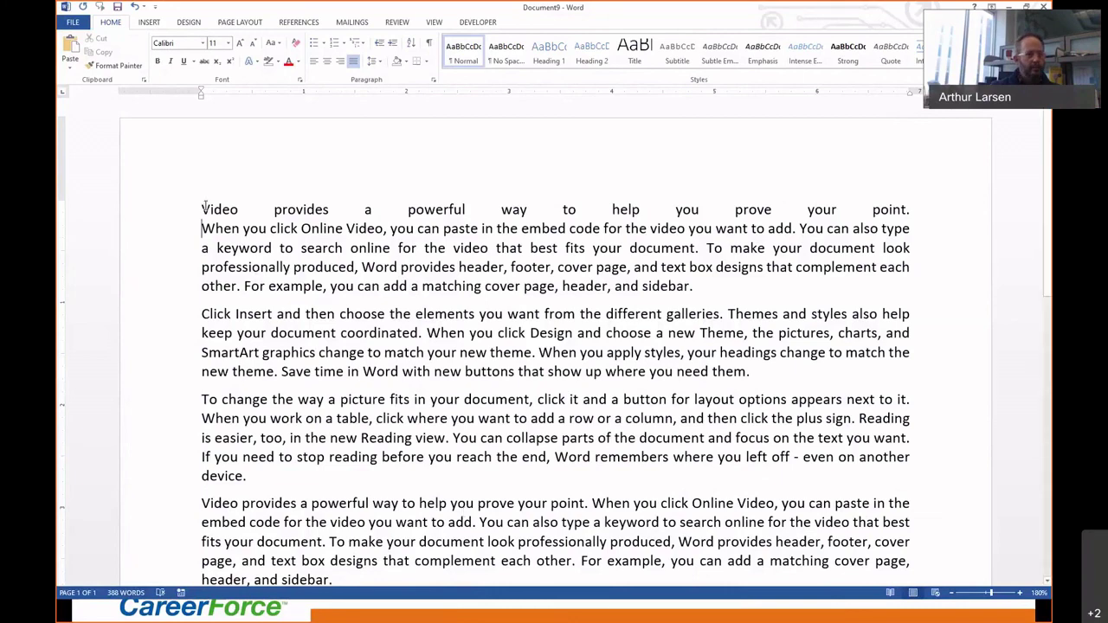
{"action": "left_click_drag", "start_coordinate": [205, 209], "coordinate": [695, 288]}
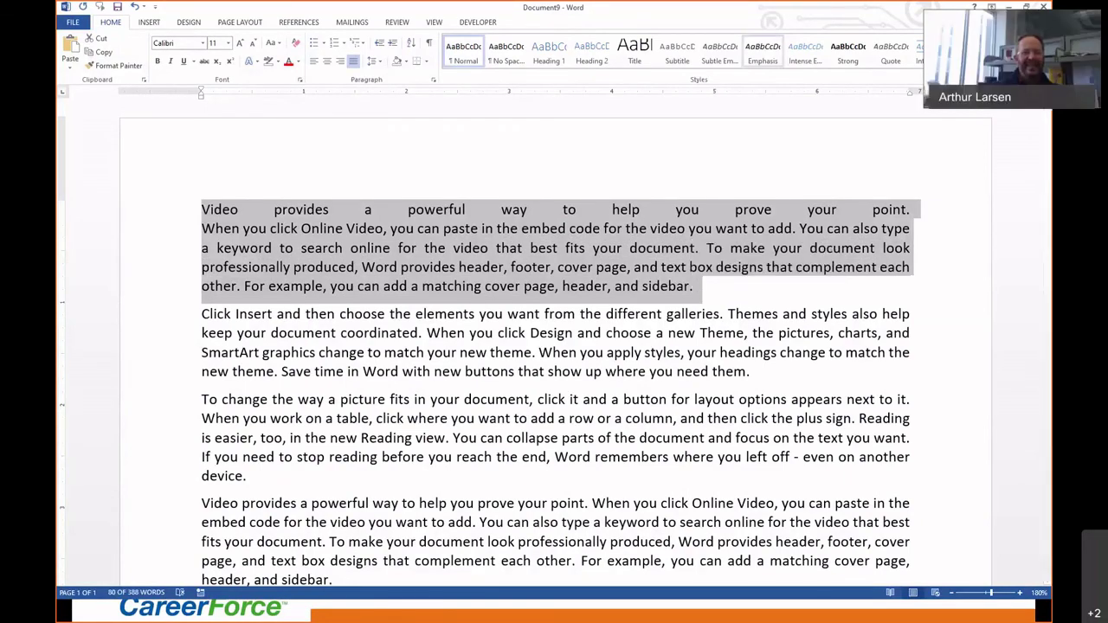
{"action": "left_click", "coordinate": [1009, 7]}
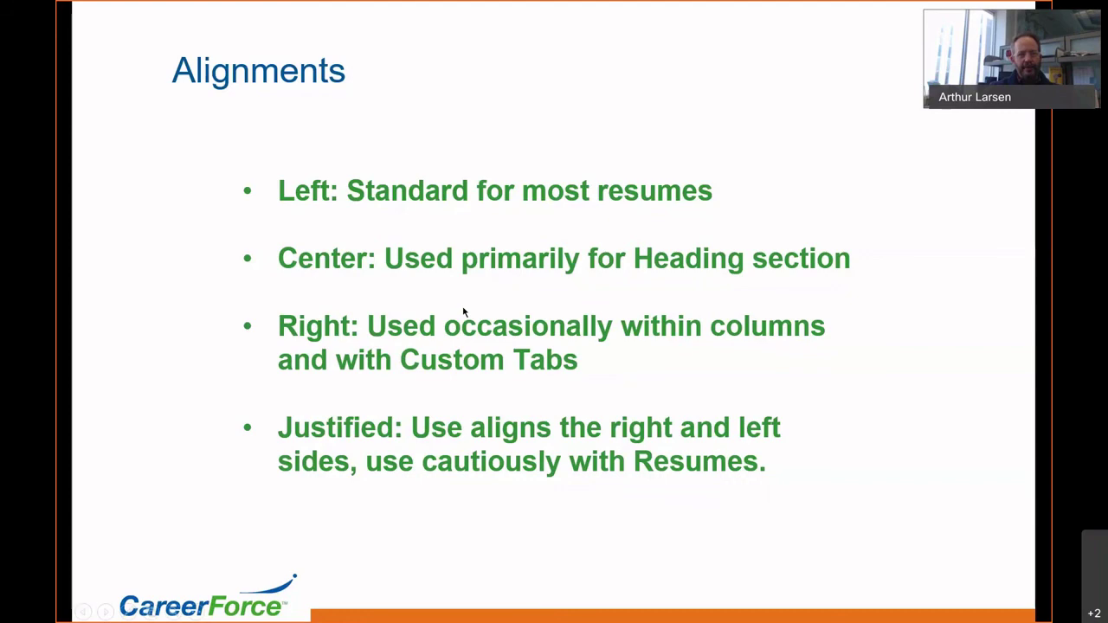
{"action": "key", "text": "alt+Tab"}
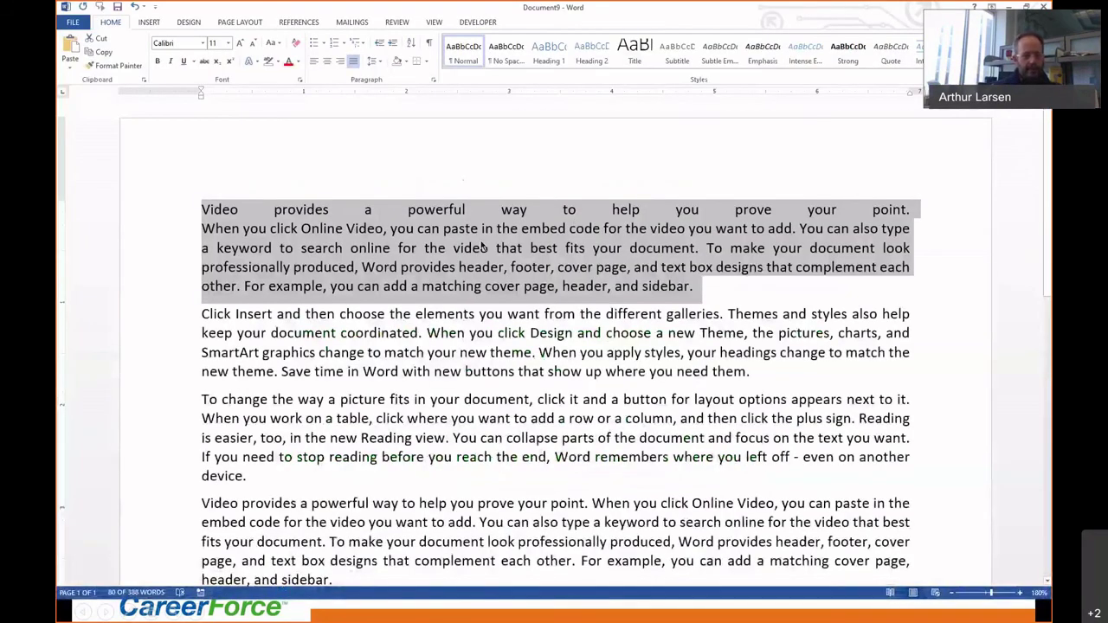
- Replace the first paragraph with the presenter's name and right-align it
{"action": "type", "text": "Art Larsen"}
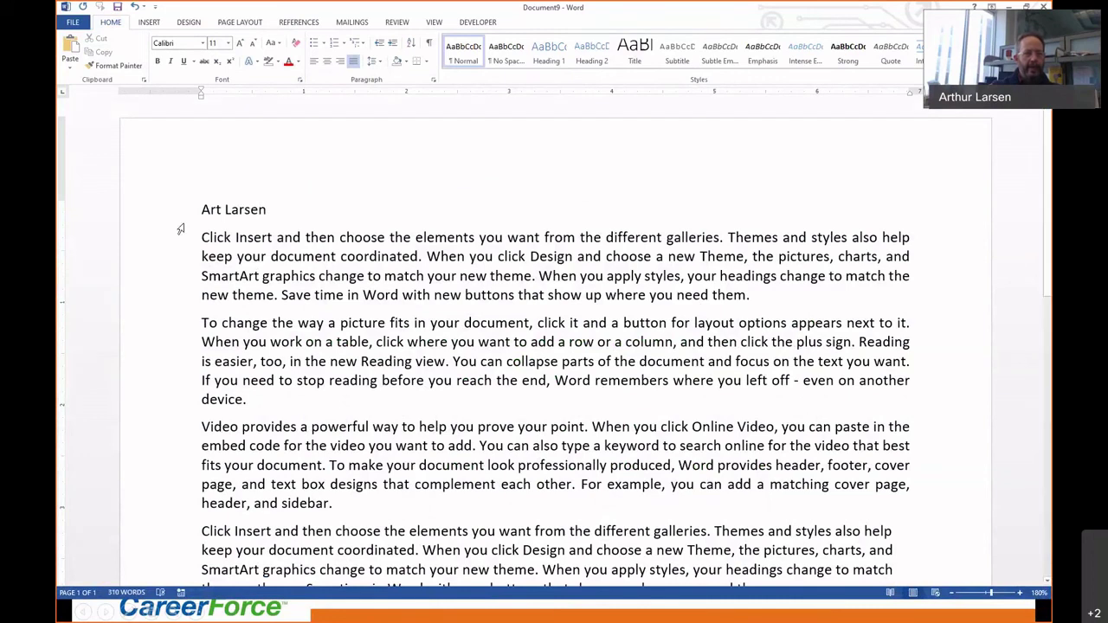
{"action": "key", "text": "shift+Home"}
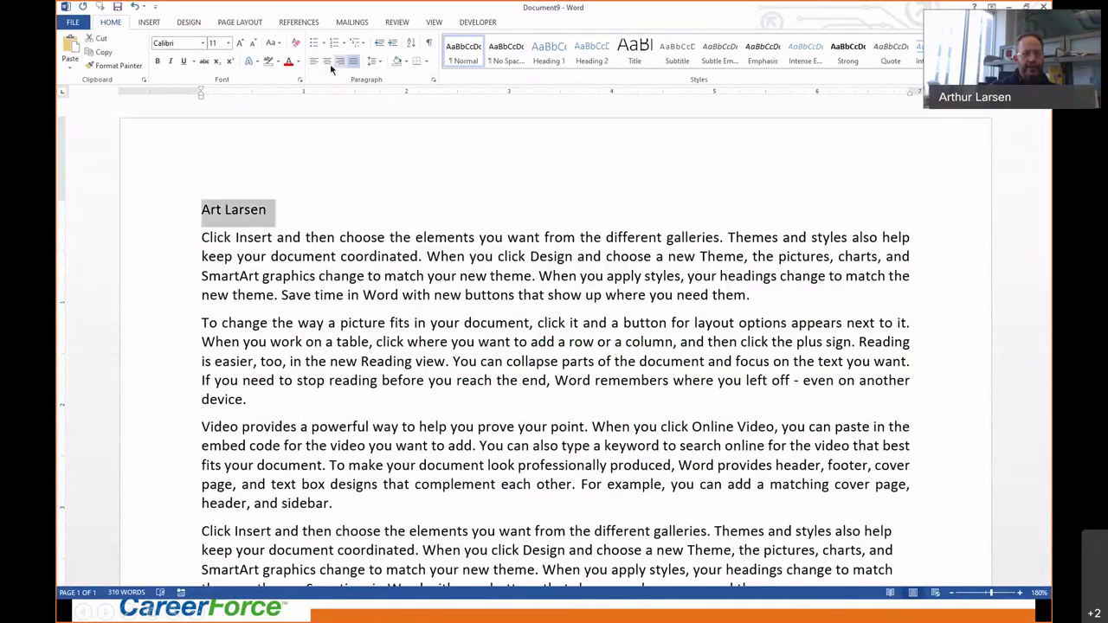
{"action": "left_click", "coordinate": [328, 64]}
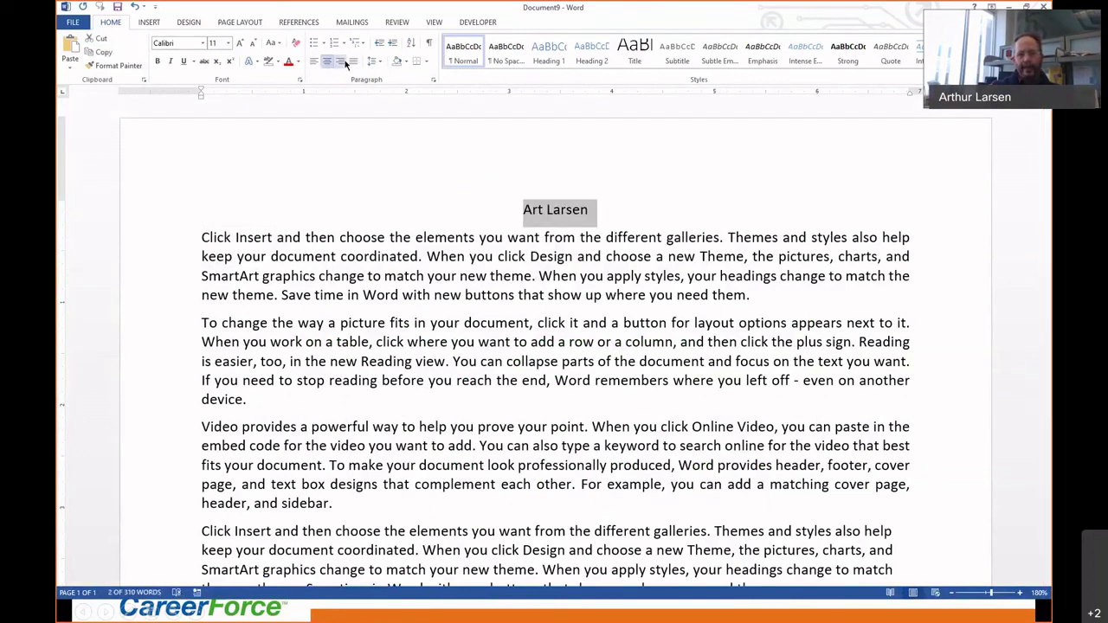
{"action": "left_click", "coordinate": [342, 61]}
- Grow the name to 18 pt, then show the Spacing Before and After Paragraphs slide
{"action": "left_click", "coordinate": [241, 44]}
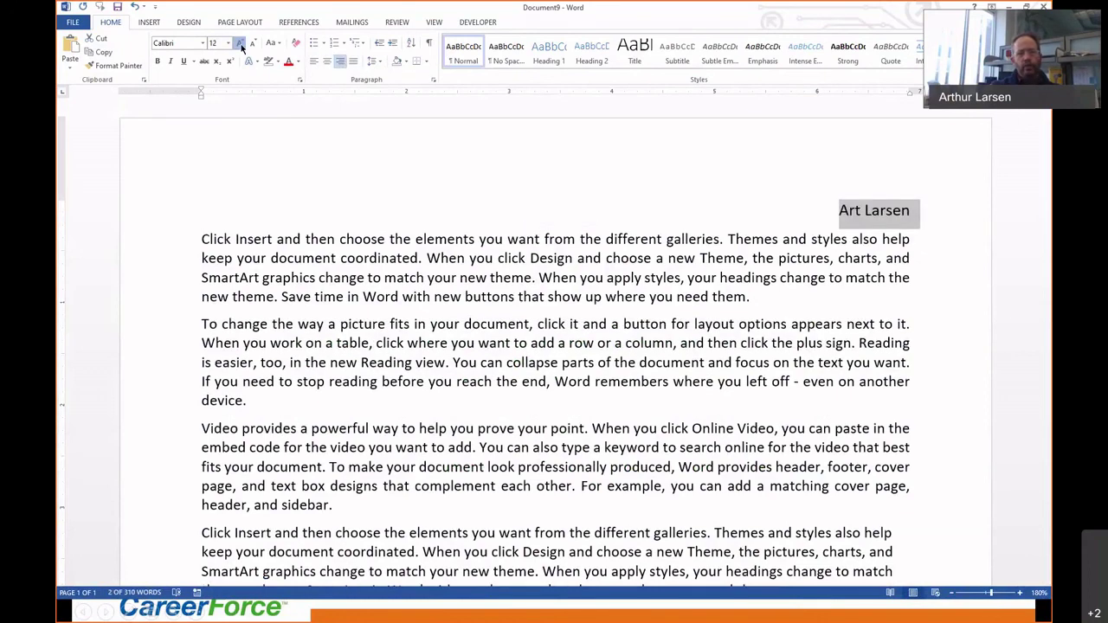
{"action": "left_click", "coordinate": [240, 44]}
{"action": "left_click", "coordinate": [241, 45]}
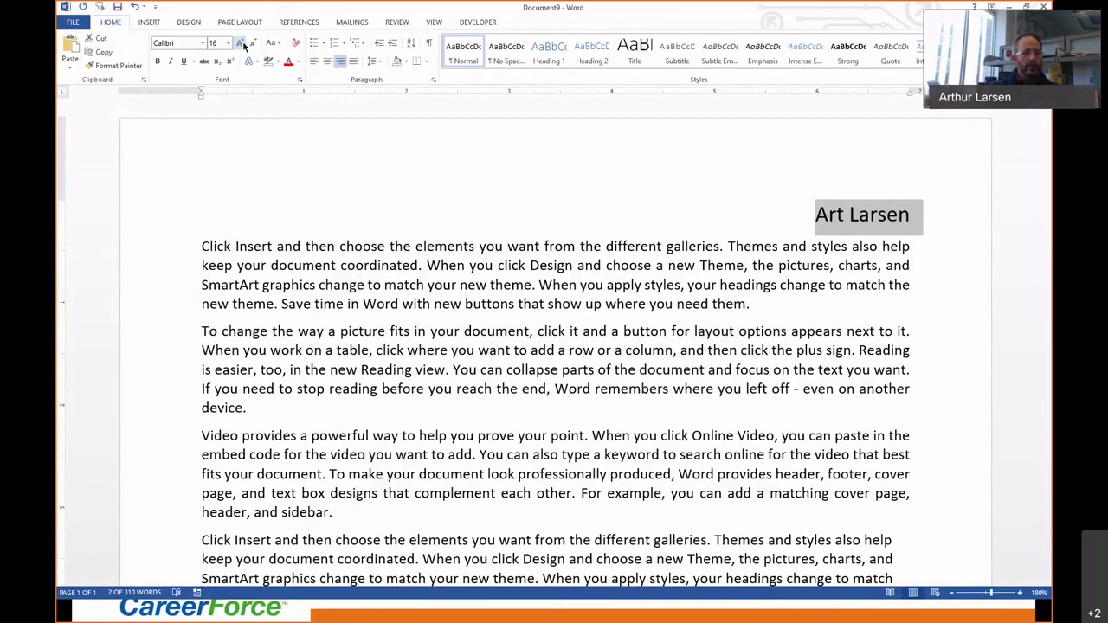
{"action": "left_click", "coordinate": [241, 43]}
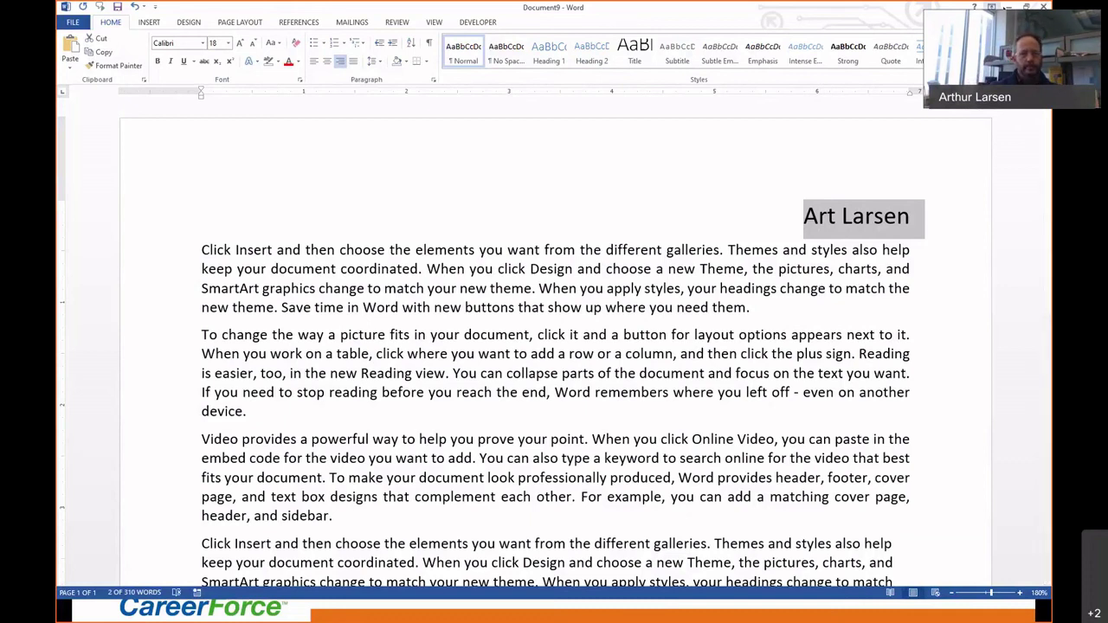
{"action": "left_click", "coordinate": [1008, 8]}
{"action": "left_click", "coordinate": [658, 342]}
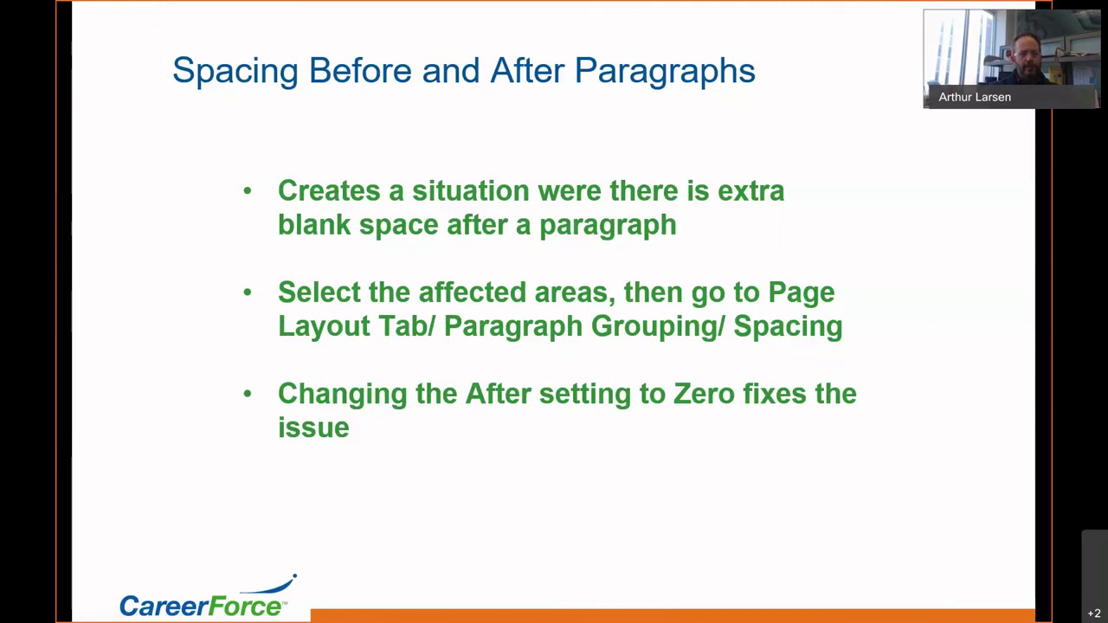
- Replace all document text with 'Art', 'Street' and 'City' on separate lines
{"action": "key", "text": "alt+Tab"}
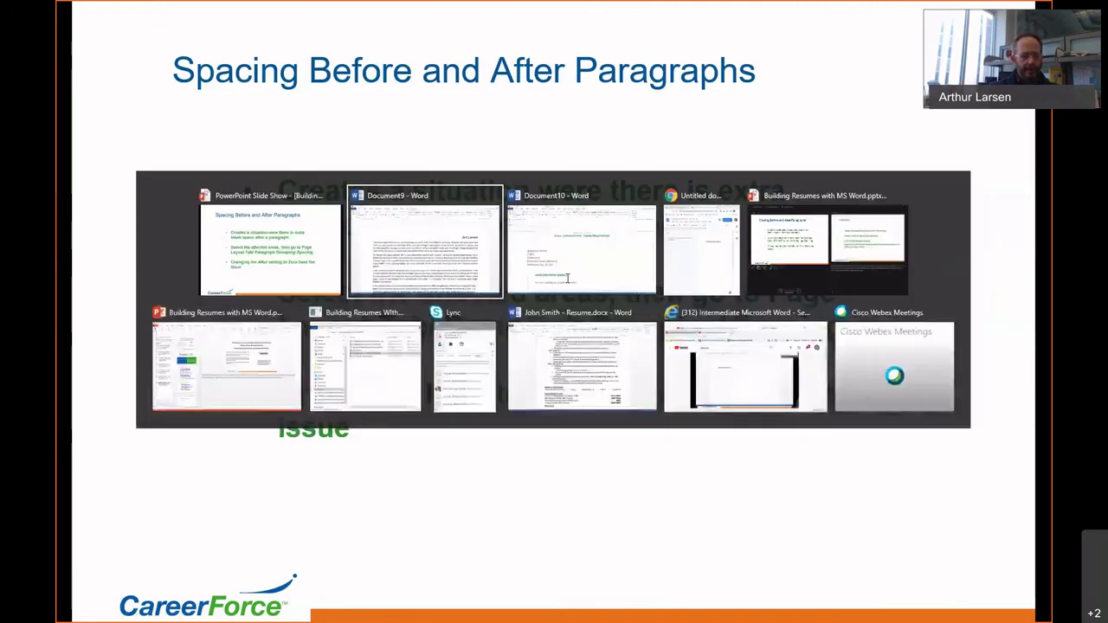
{"action": "key", "text": "ctrl+a"}
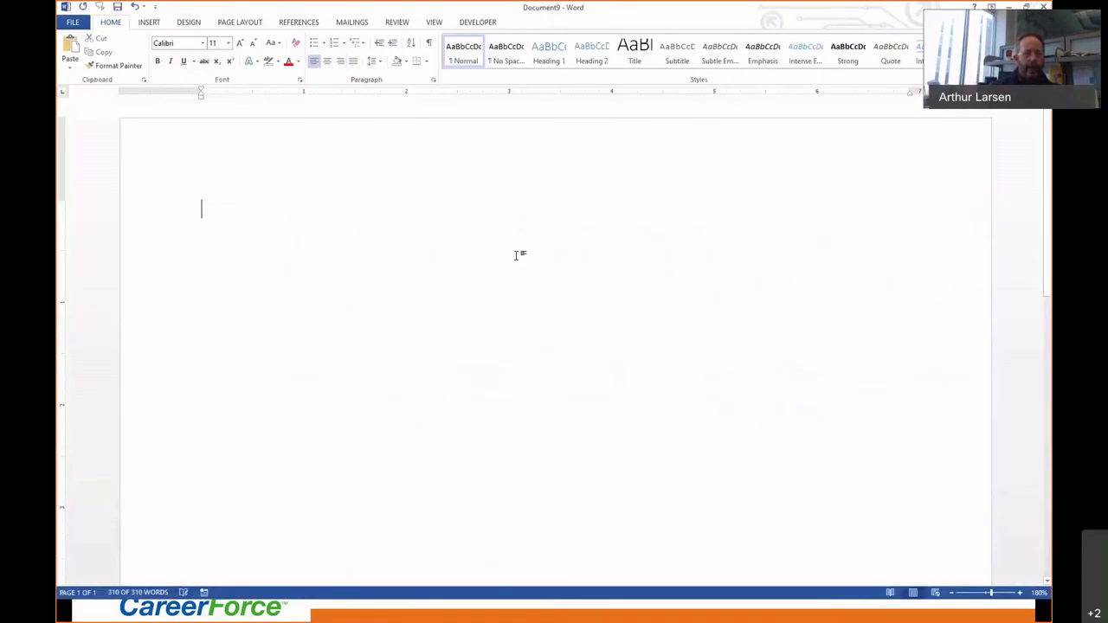
{"action": "type", "text": "A"}
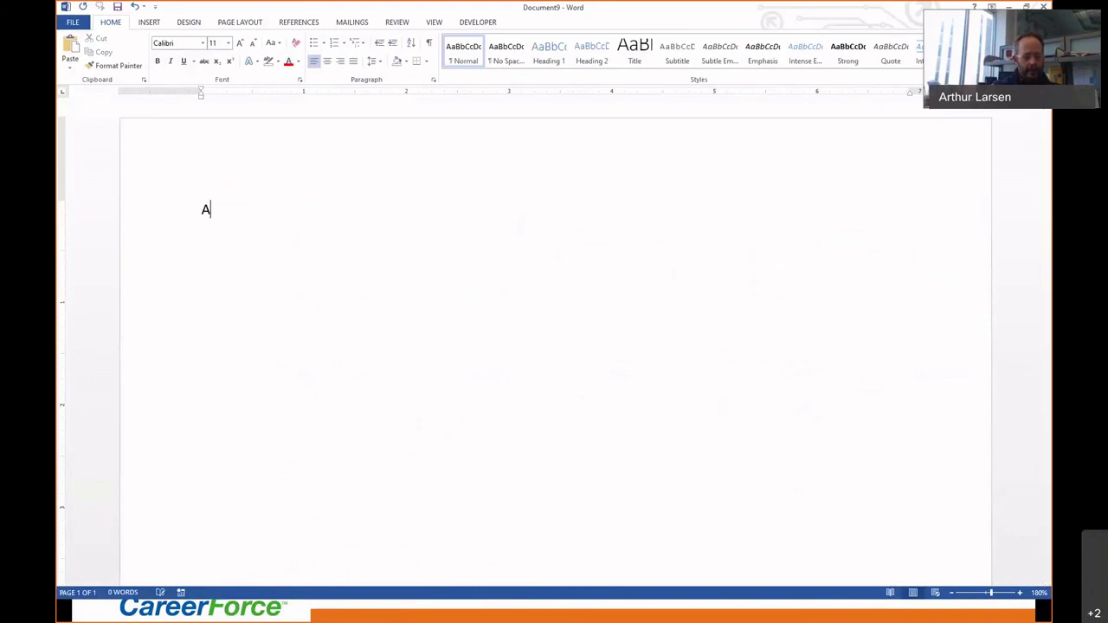
{"action": "type", "text": "rt"}
{"action": "key", "text": "Return"}
{"action": "type", "text": "Street"}
{"action": "key", "text": "Return"}
{"action": "type", "text": "C"}
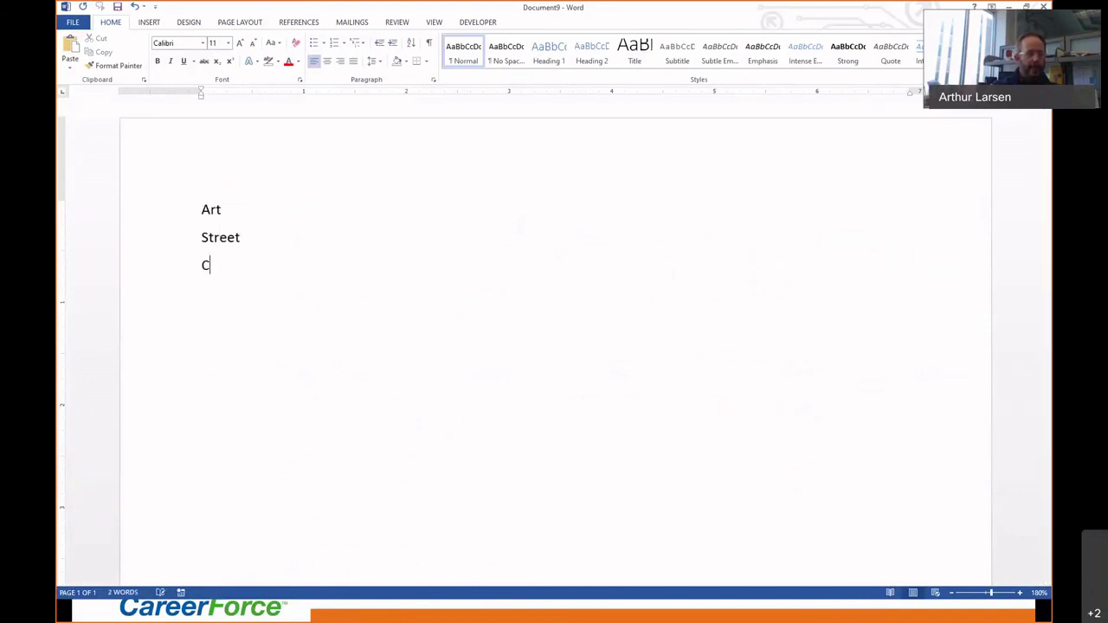
{"action": "type", "text": "ity"}
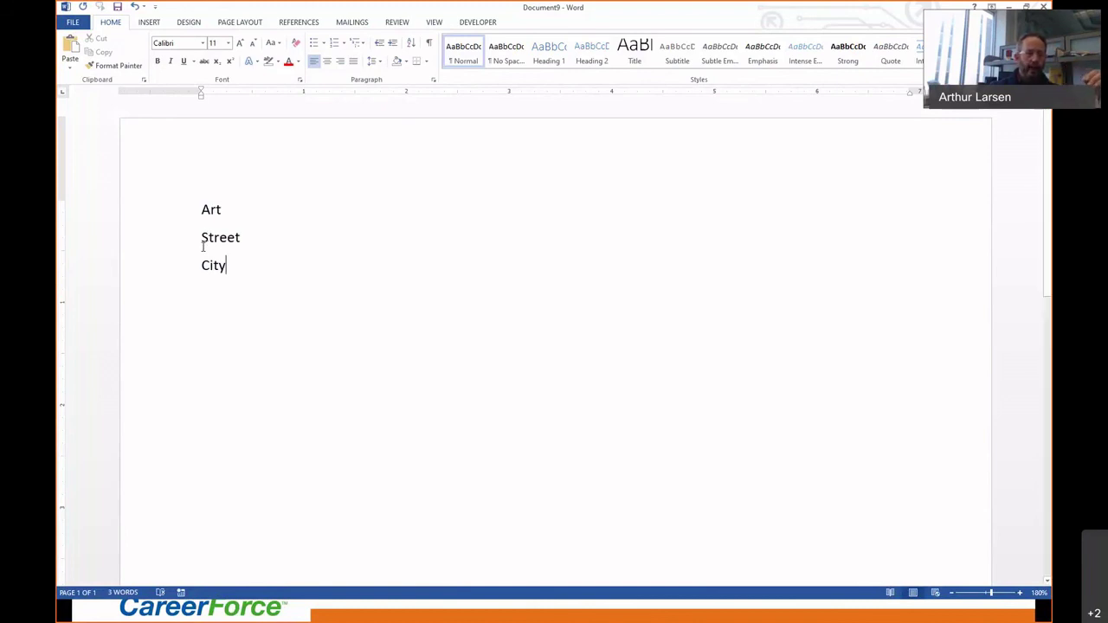
- Show paragraph marks and delete the empty paragraphs below City
{"action": "left_click", "coordinate": [431, 43]}
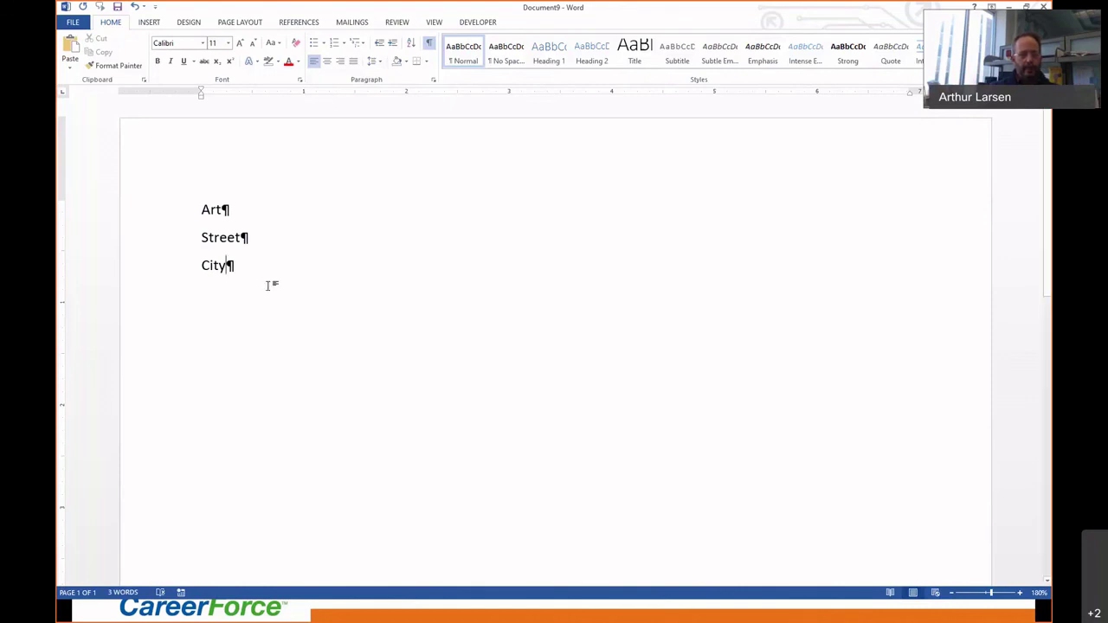
{"action": "key", "text": "Return"}
{"action": "key", "text": "Return"}
{"action": "key", "text": "Return"}
{"action": "key", "text": "Return"}
{"action": "double_click", "coordinate": [217, 353]}
{"action": "left_click_drag", "start_coordinate": [217, 353], "coordinate": [215, 301]}
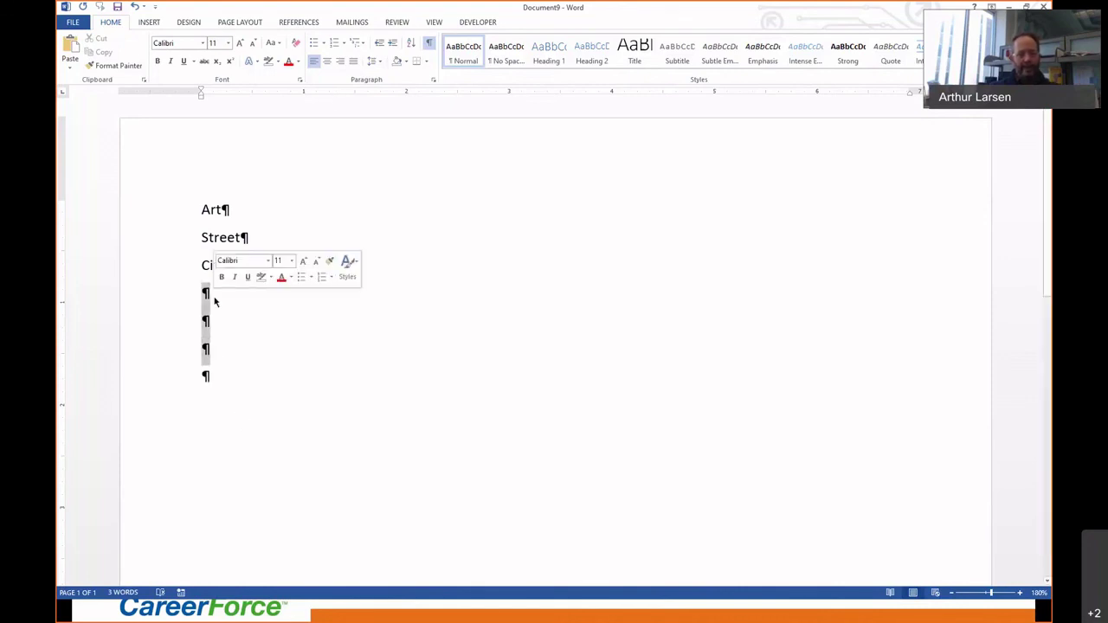
{"action": "key", "text": "Delete"}
{"action": "key", "text": "BackSpace"}
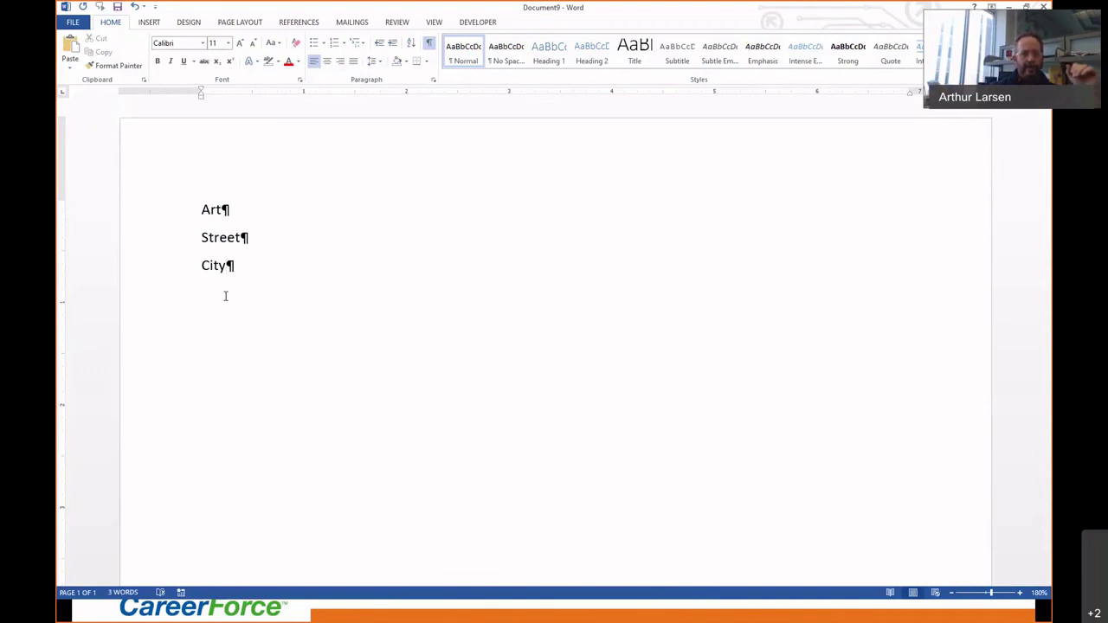
- Hide paragraph marks and set Spacing After to 0 pt for the Art, Street and City lines
{"action": "left_click", "coordinate": [429, 43]}
{"action": "left_click", "coordinate": [165, 212]}
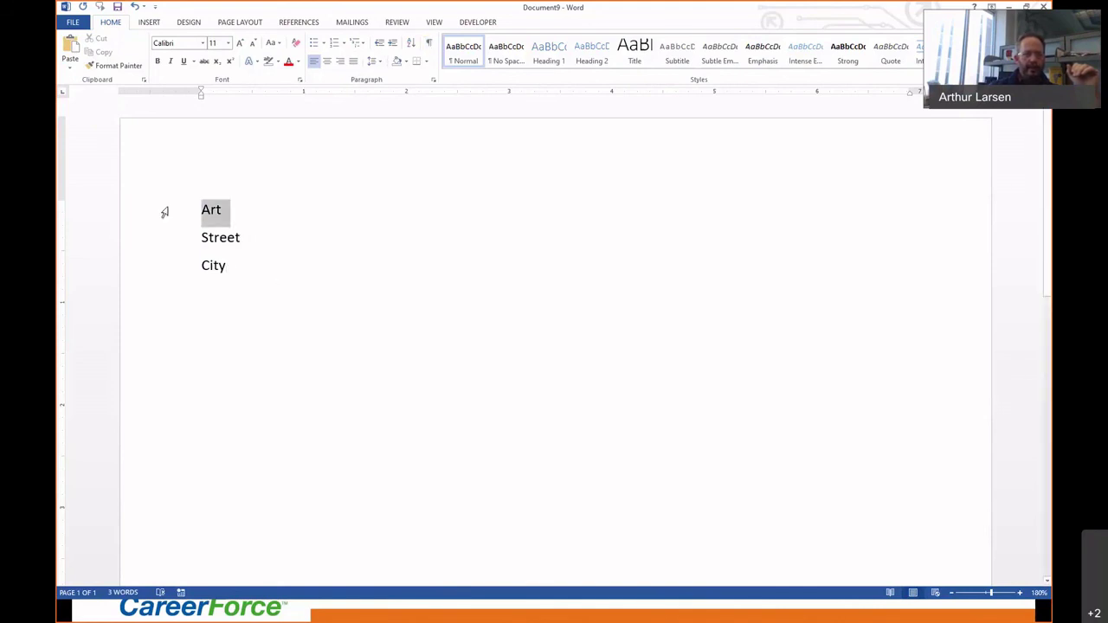
{"action": "left_click_drag", "start_coordinate": [164, 212], "coordinate": [161, 277]}
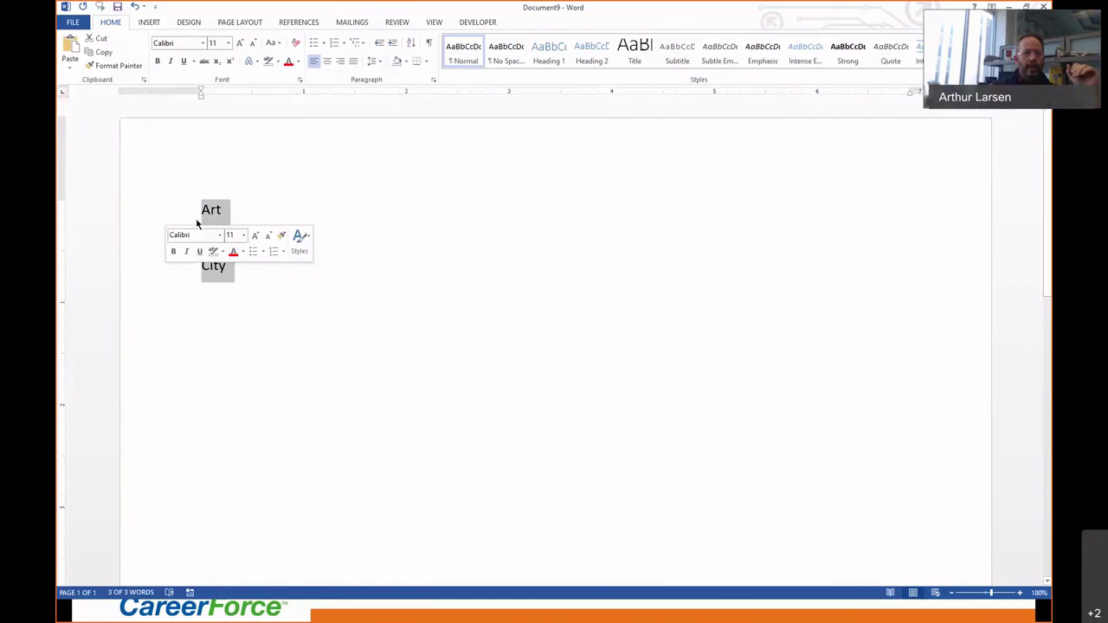
{"action": "left_click", "coordinate": [235, 21]}
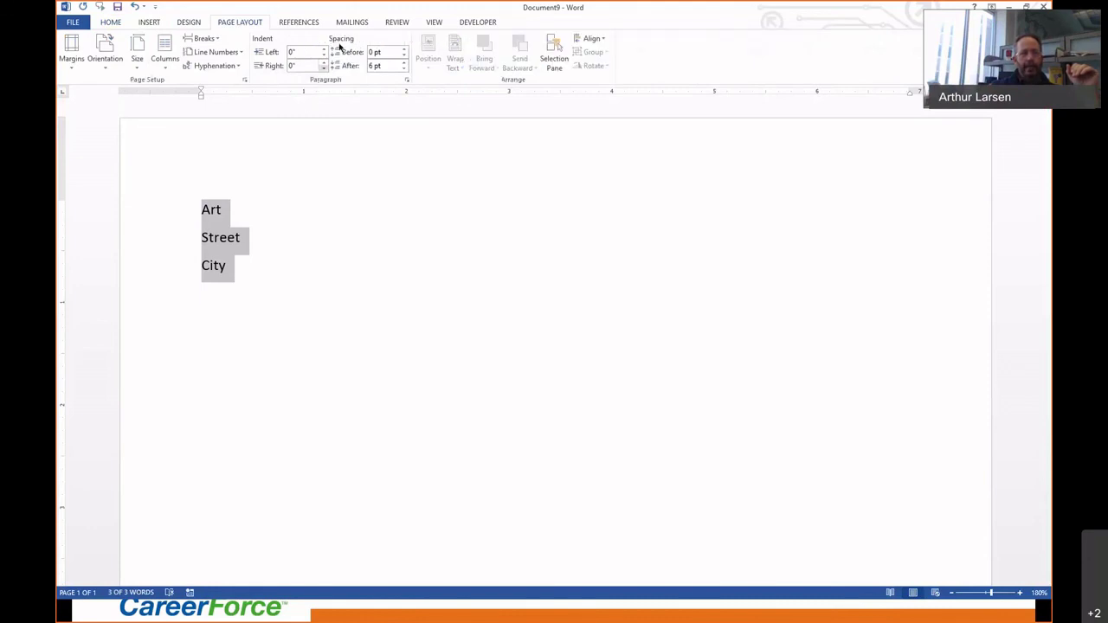
{"action": "left_click", "coordinate": [403, 68]}
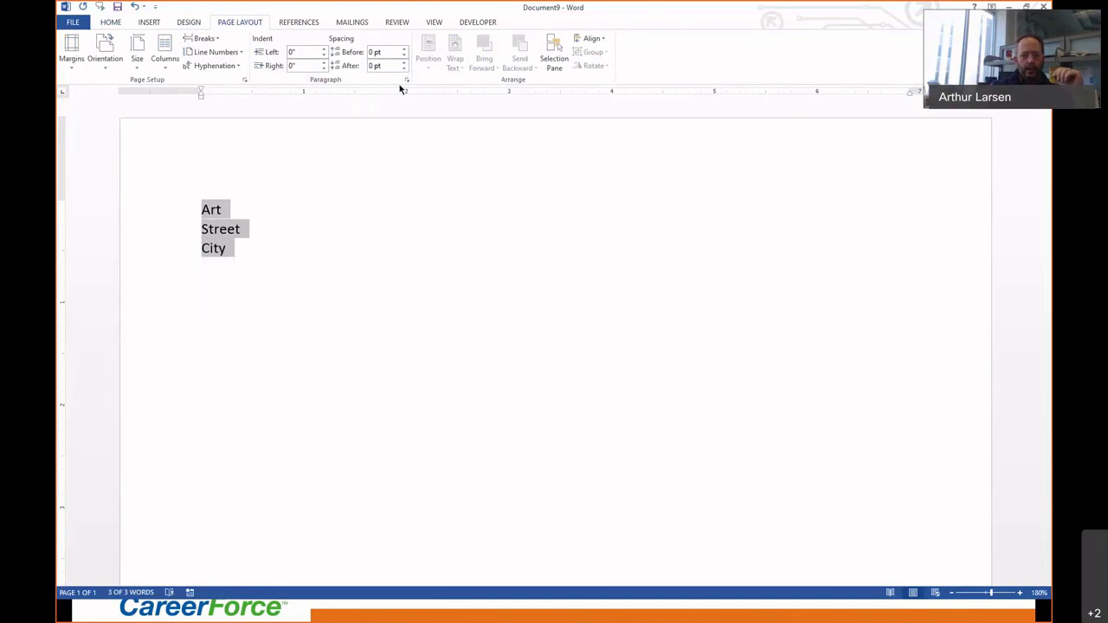
{"action": "key", "text": "Down"}
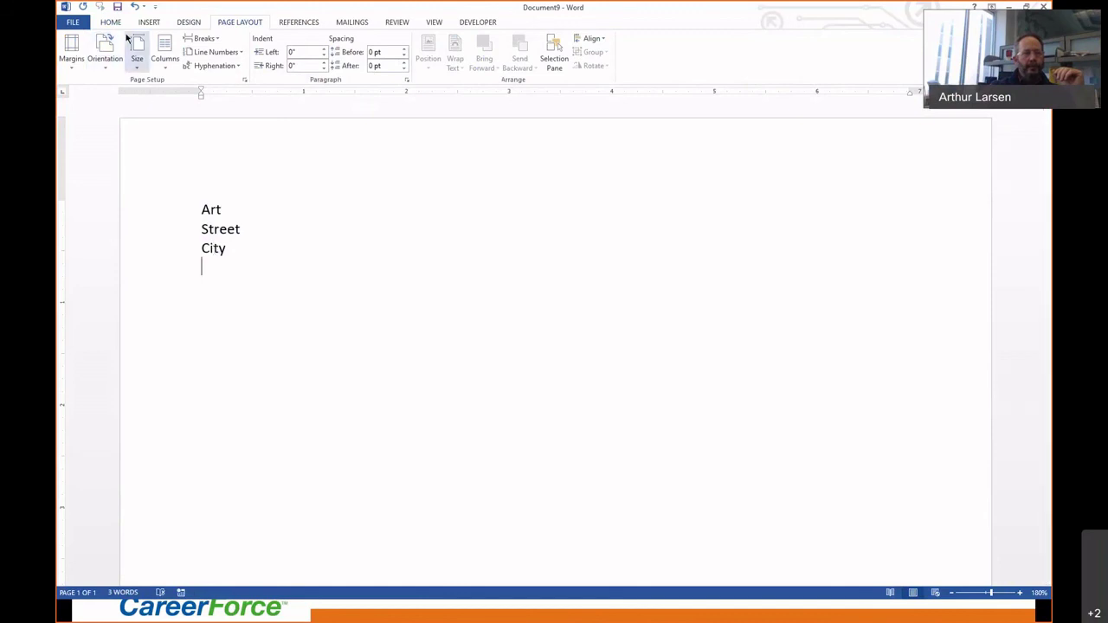
{"action": "left_click_drag", "start_coordinate": [152, 210], "coordinate": [152, 247]}
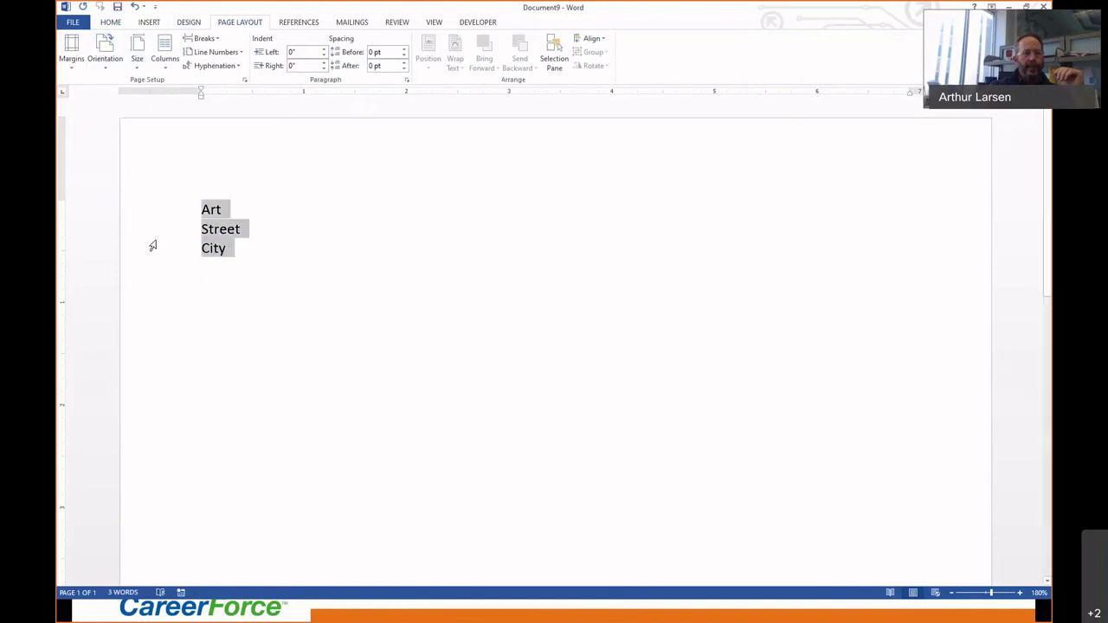
- Undo the spacing change twice and centre the Art, Street and City lines
{"action": "left_click", "coordinate": [110, 22]}
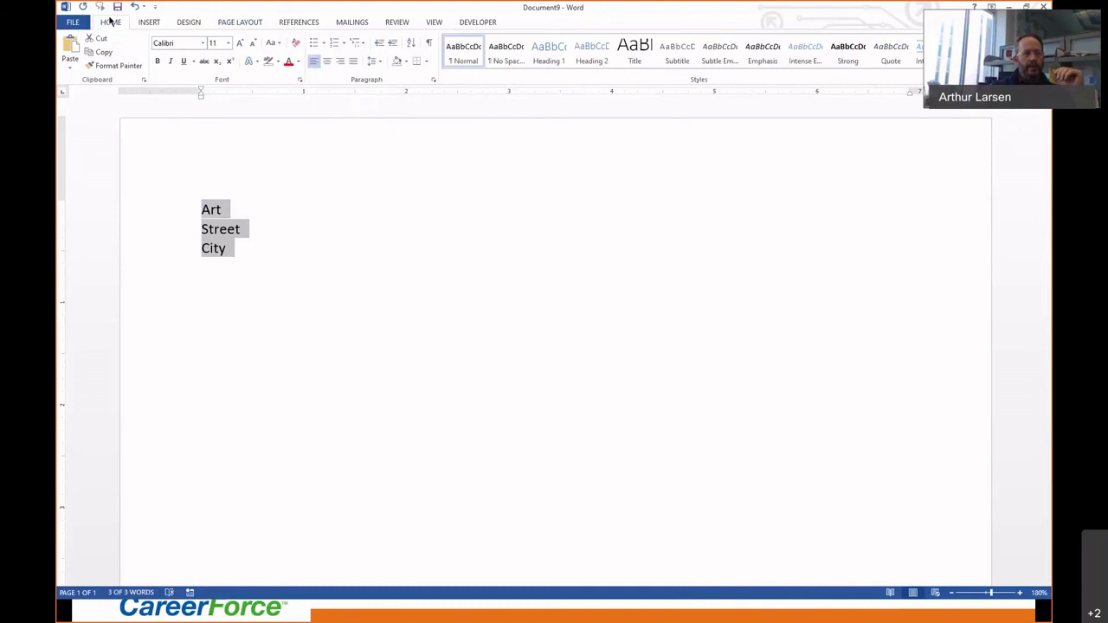
{"action": "left_click", "coordinate": [134, 7]}
{"action": "left_click", "coordinate": [135, 7]}
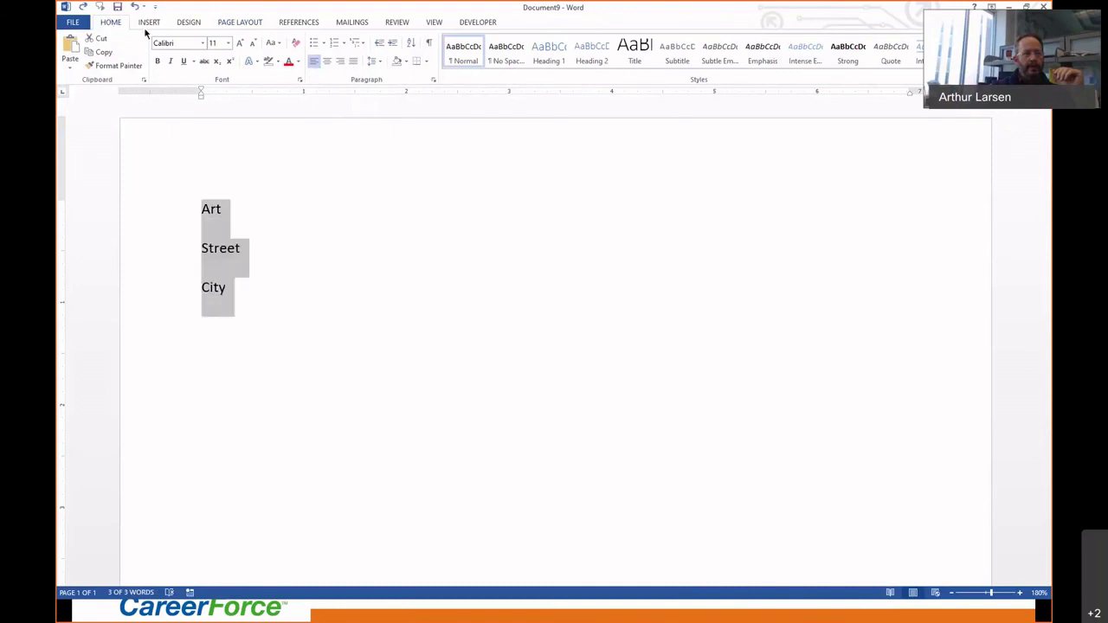
{"action": "left_click", "coordinate": [327, 64]}
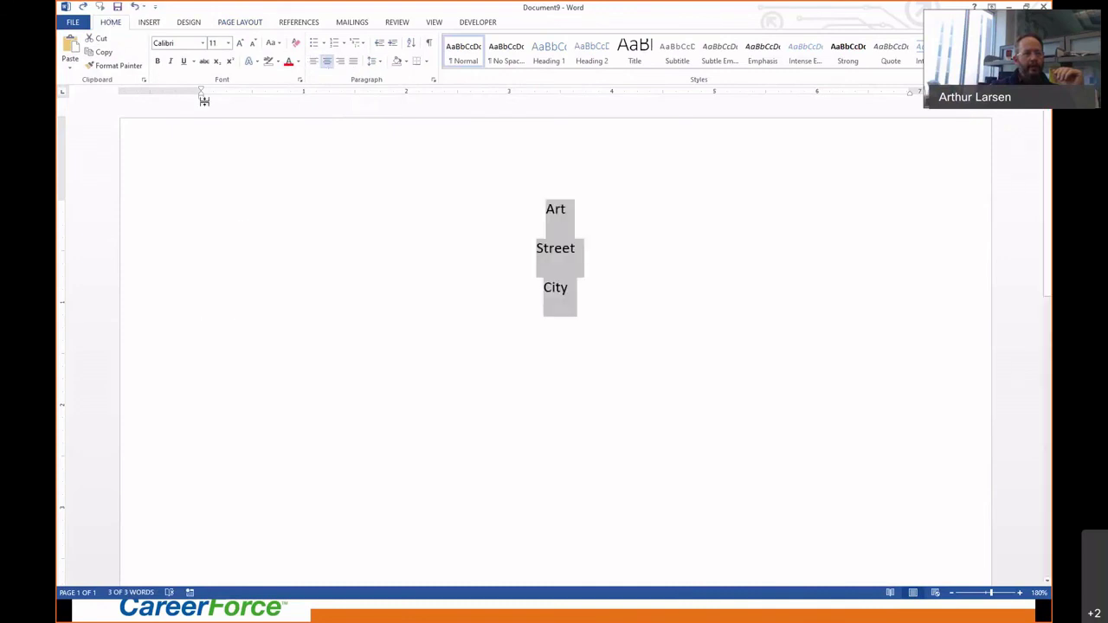
- Set the three lines in Britannic Bold and grow them to 16 pt
{"action": "left_click", "coordinate": [202, 43]}
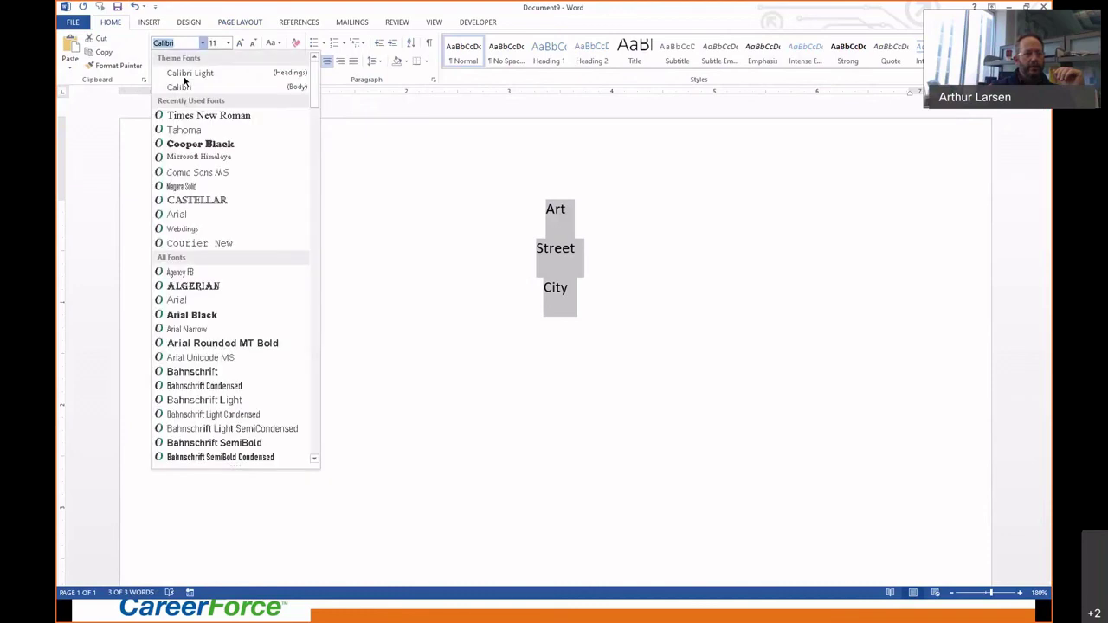
{"action": "scroll", "coordinate": [195, 319], "scroll_direction": "down", "scroll_amount": 8}
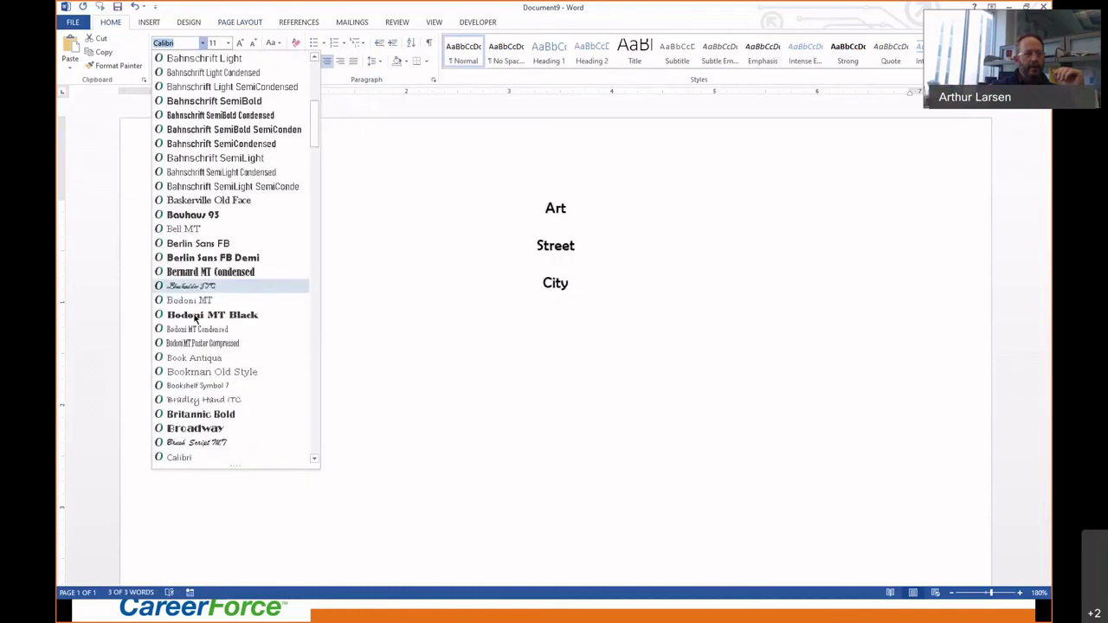
{"action": "left_click", "coordinate": [187, 414]}
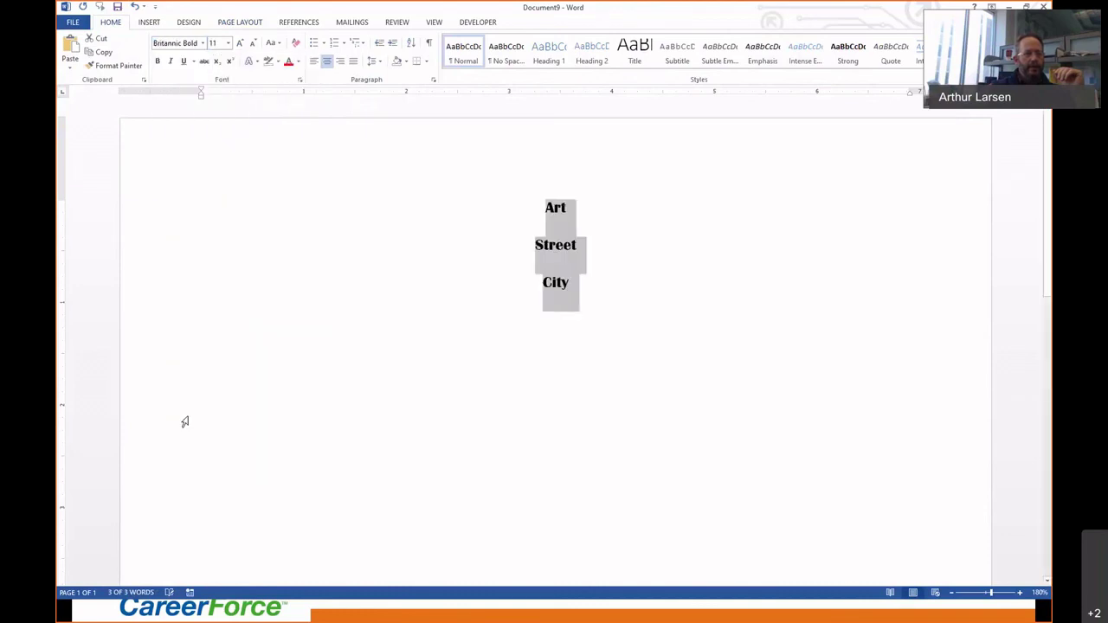
{"action": "left_click", "coordinate": [239, 43]}
{"action": "left_click", "coordinate": [239, 43]}
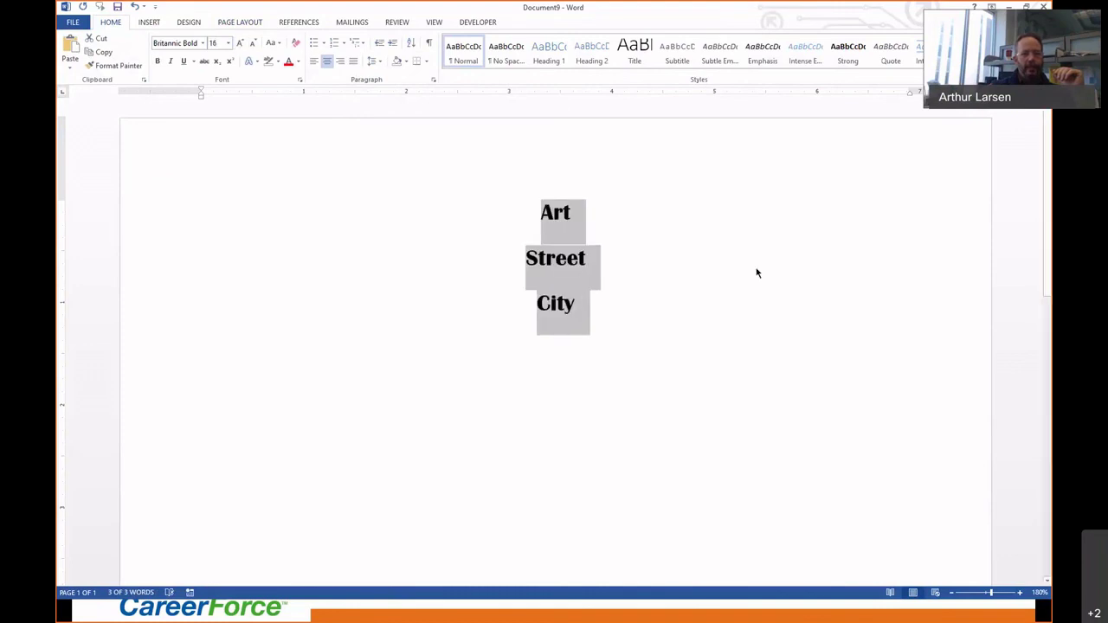
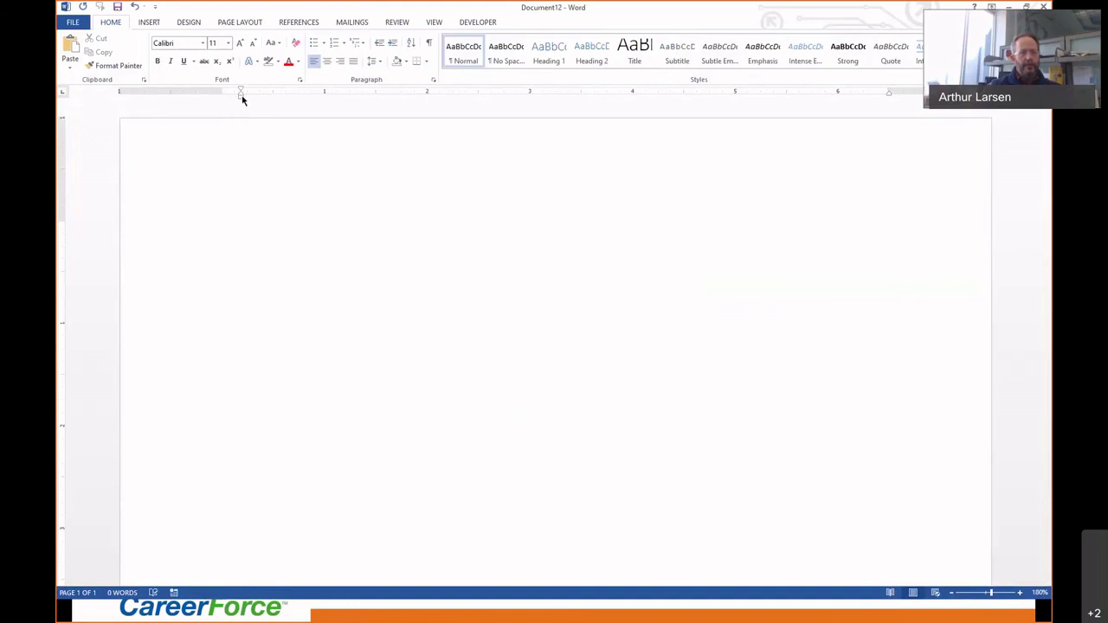
- Return the empty paragraph's indent to the margin, step it in twice and back, then nudge it right
{"action": "left_click_drag", "start_coordinate": [243, 100], "coordinate": [221, 99]}
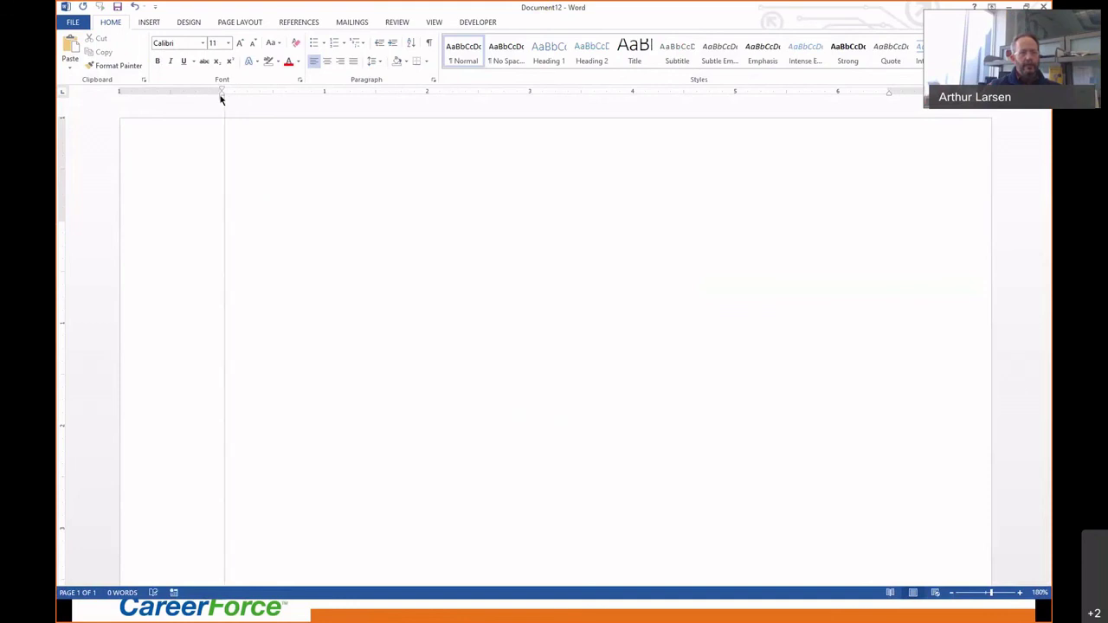
{"action": "left_click", "coordinate": [394, 43]}
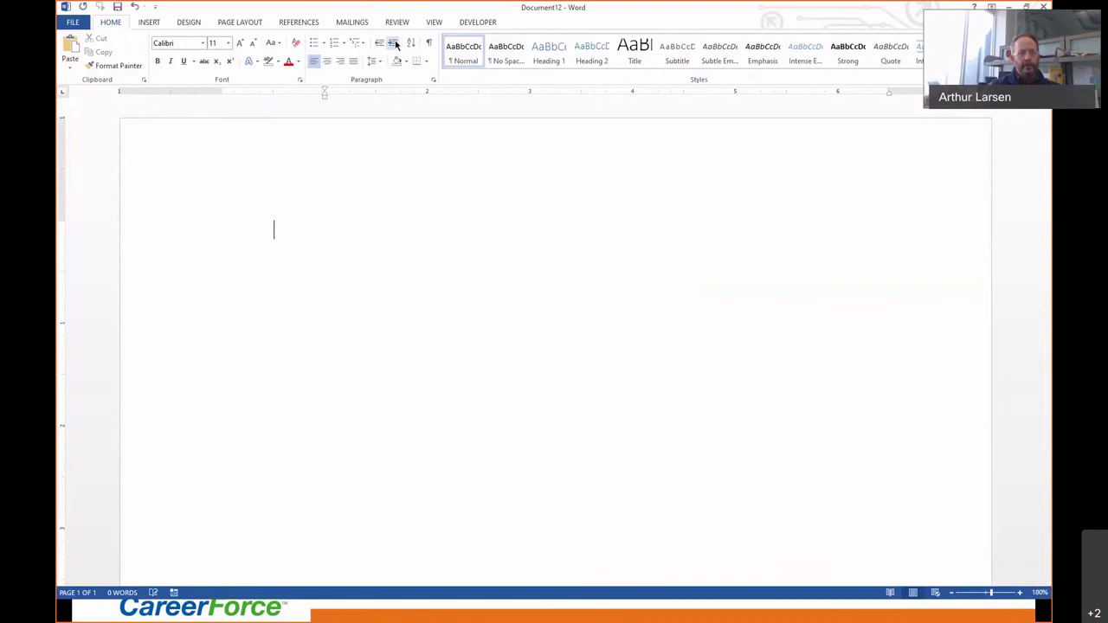
{"action": "left_click", "coordinate": [394, 43]}
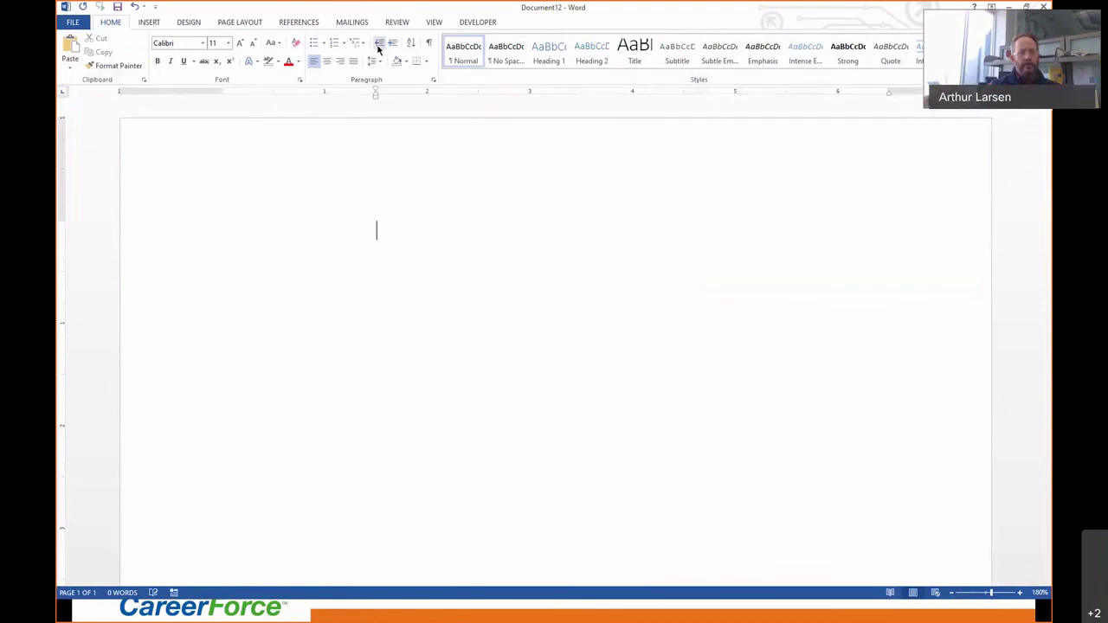
{"action": "left_click", "coordinate": [379, 45]}
{"action": "left_click", "coordinate": [379, 45]}
{"action": "mouse_move", "coordinate": [222, 97]}
{"action": "left_mouse_down"}
{"action": "mouse_move", "coordinate": [277, 98]}
{"action": "mouse_move", "coordinate": [247, 95]}
{"action": "left_mouse_up"}
- Move the indent back to the left margin, then view and close the Paragraph dialog twice unchanged
{"action": "left_click_drag", "start_coordinate": [250, 102], "coordinate": [221, 97]}
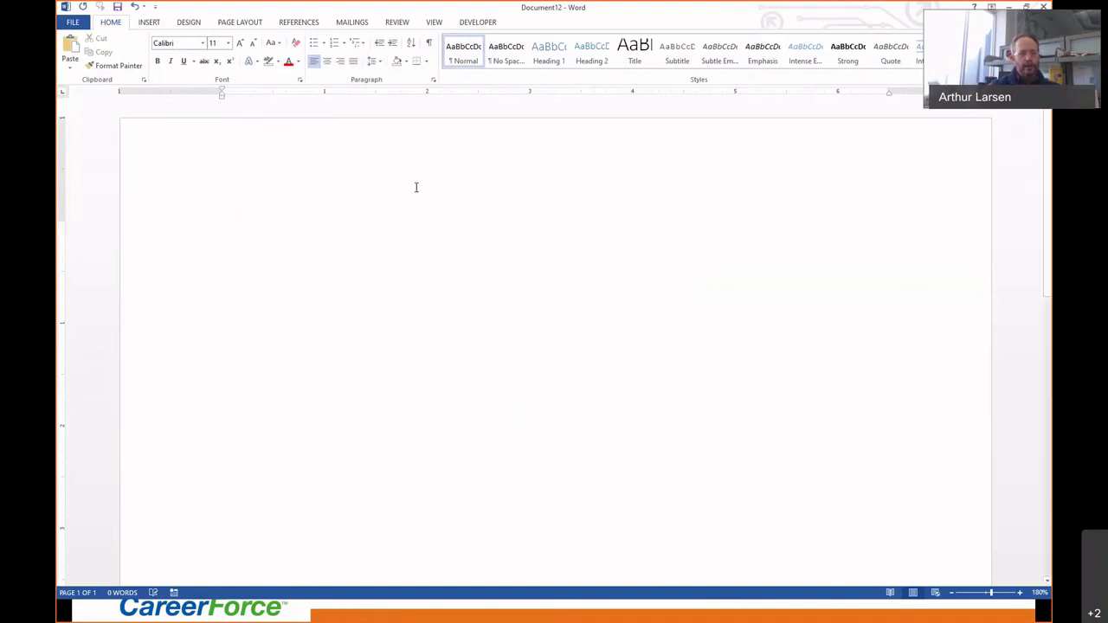
{"action": "left_click", "coordinate": [434, 80]}
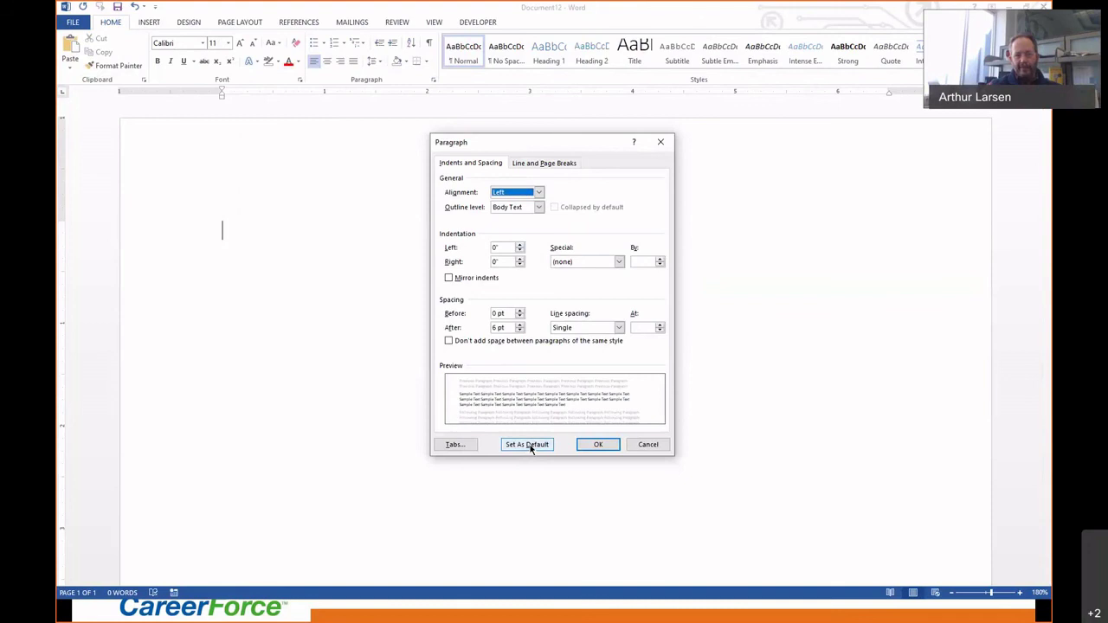
{"action": "left_click", "coordinate": [661, 143]}
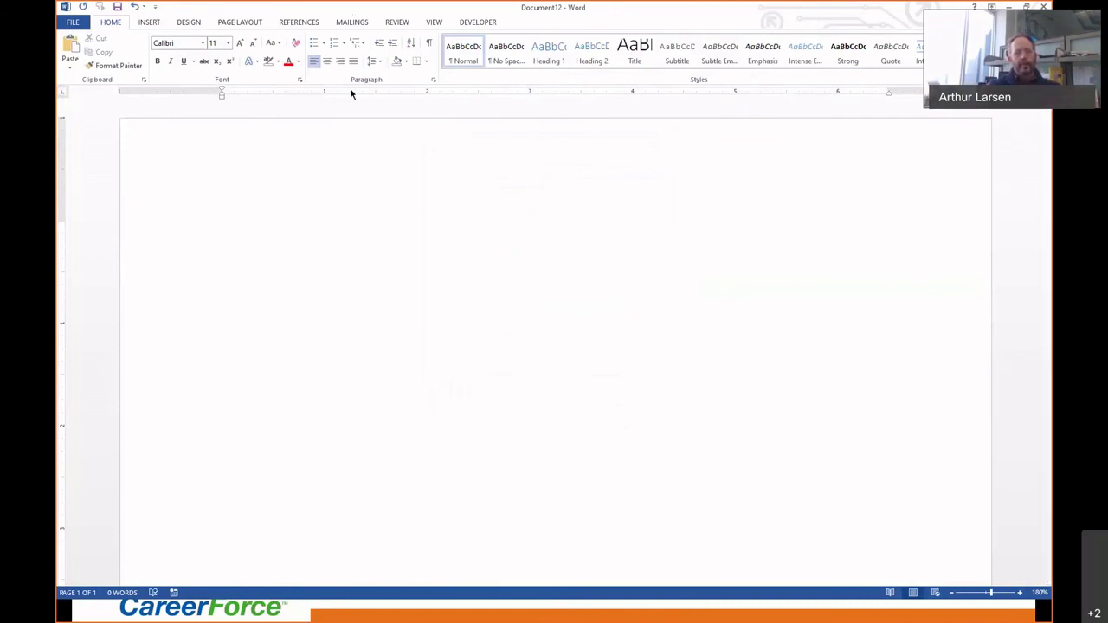
{"action": "left_click", "coordinate": [435, 83]}
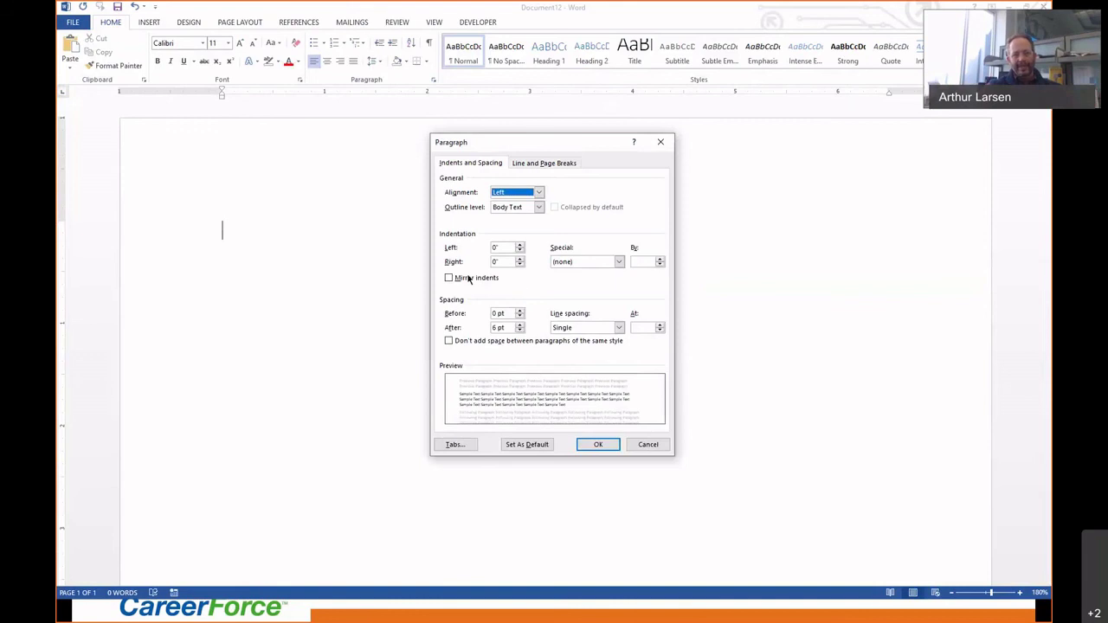
{"action": "left_click", "coordinate": [660, 142]}
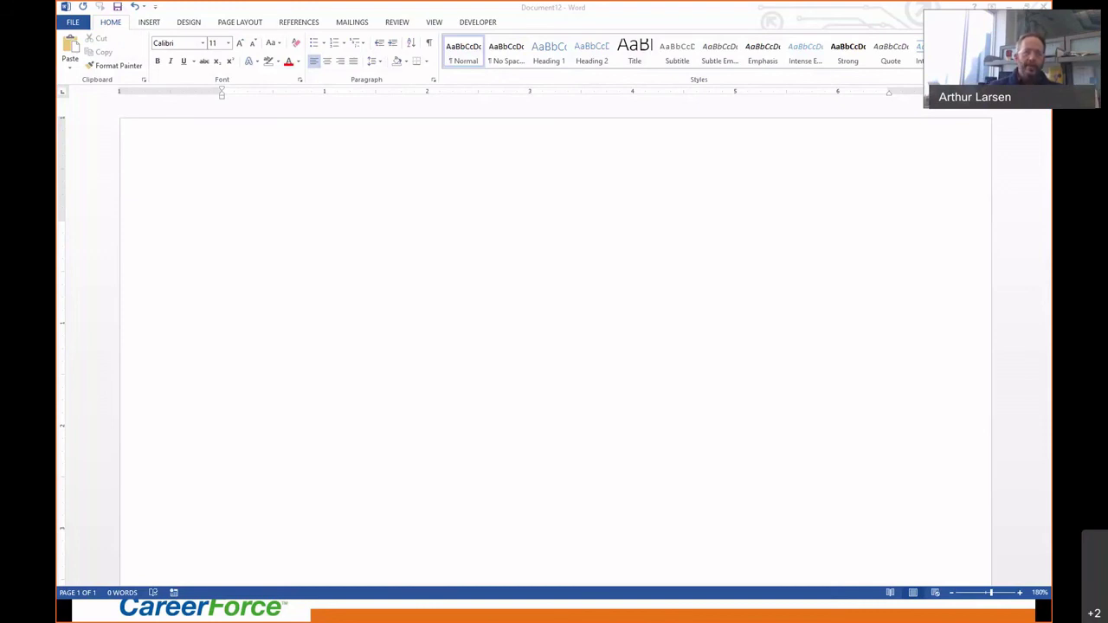
- Switch past the Document10 cover-letter template back to the Indenting slide show
{"action": "key", "text": "alt+Tab"}
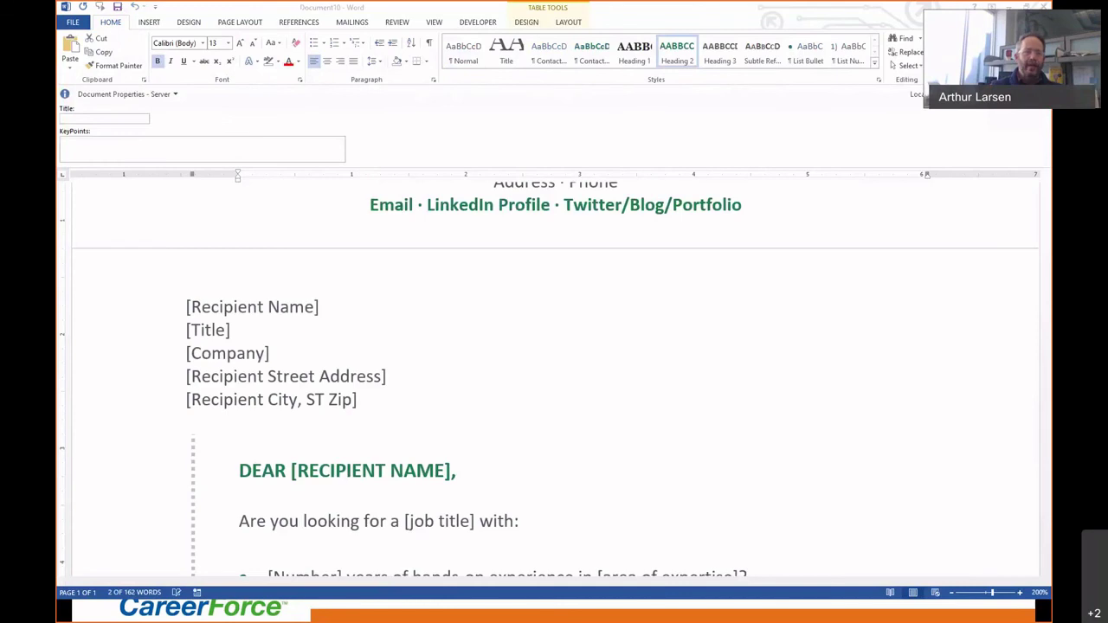
{"action": "key", "text": "alt+Tab"}
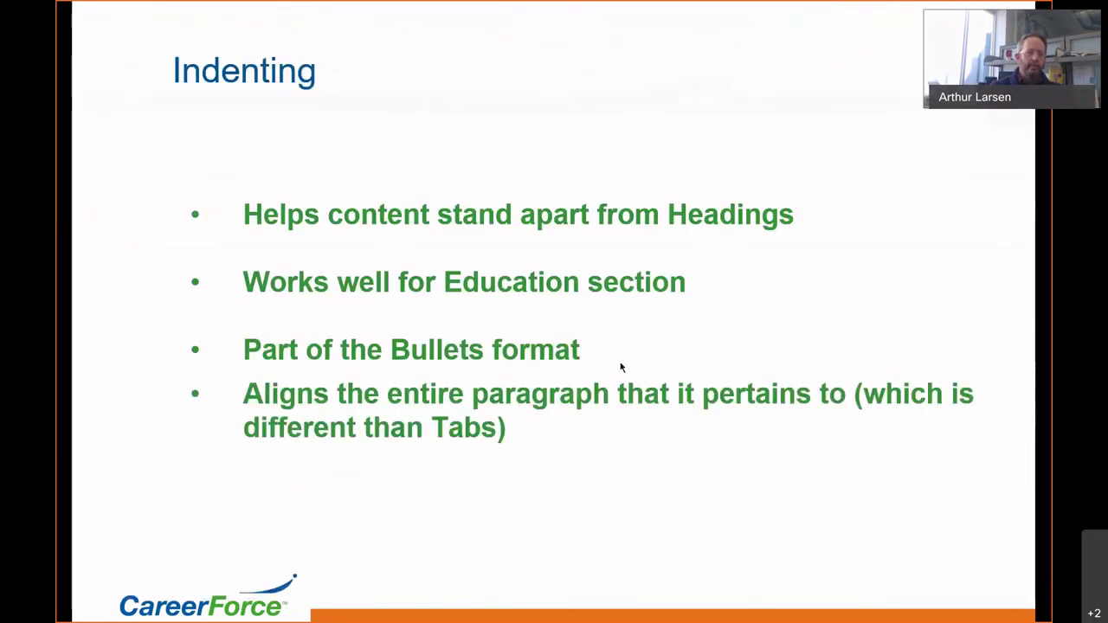
- Advance to the Bulleting slide and reveal its first bullet, 'Standard'
{"action": "left_click", "coordinate": [358, 408]}
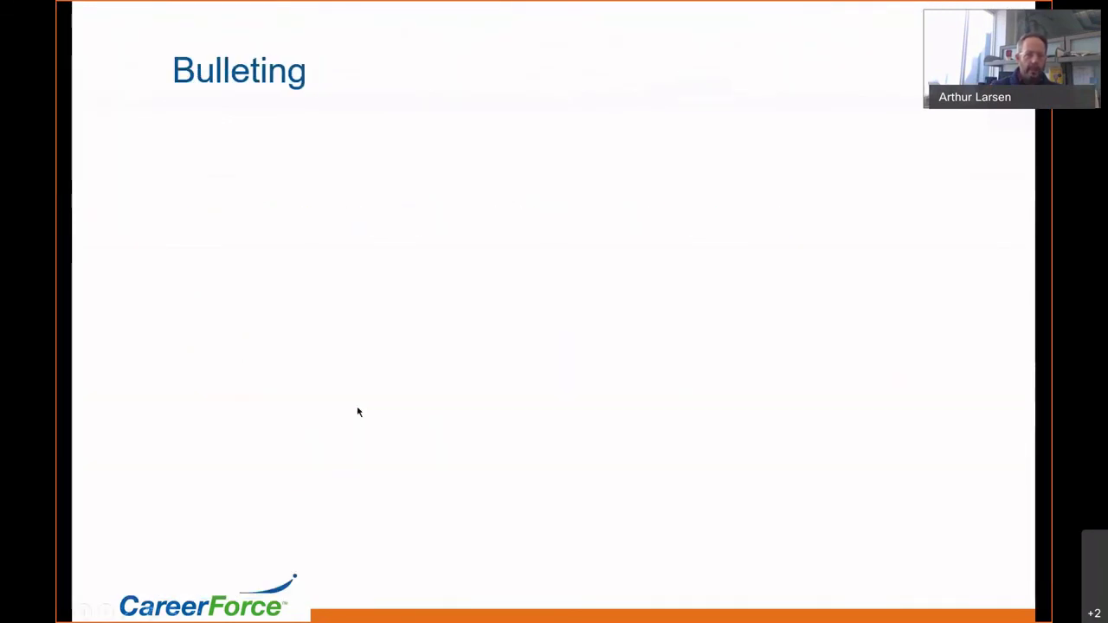
{"action": "left_click", "coordinate": [358, 413]}
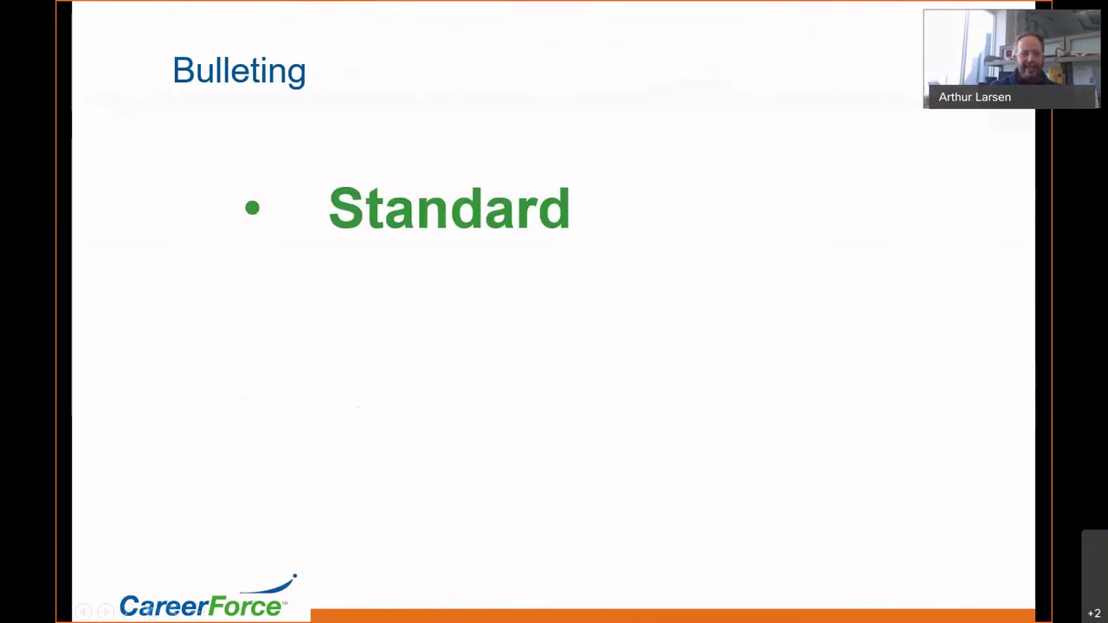
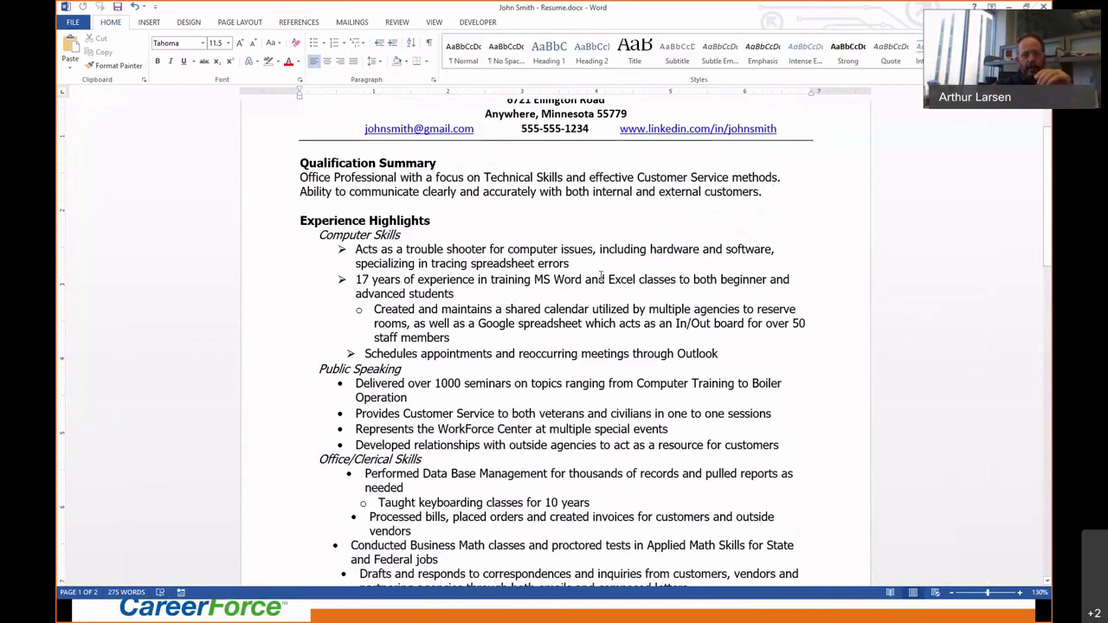
- Scroll back up to the top of the resume
{"action": "scroll", "coordinate": [572, 309], "scroll_direction": "down", "scroll_amount": 5}
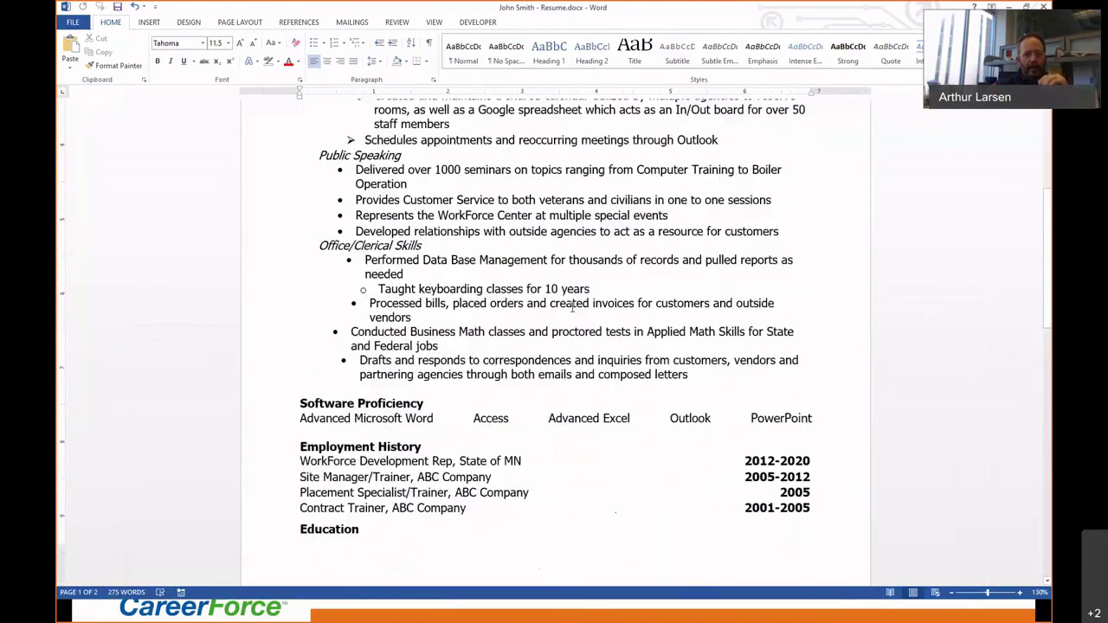
{"action": "scroll", "coordinate": [572, 308], "scroll_direction": "down", "scroll_amount": 3}
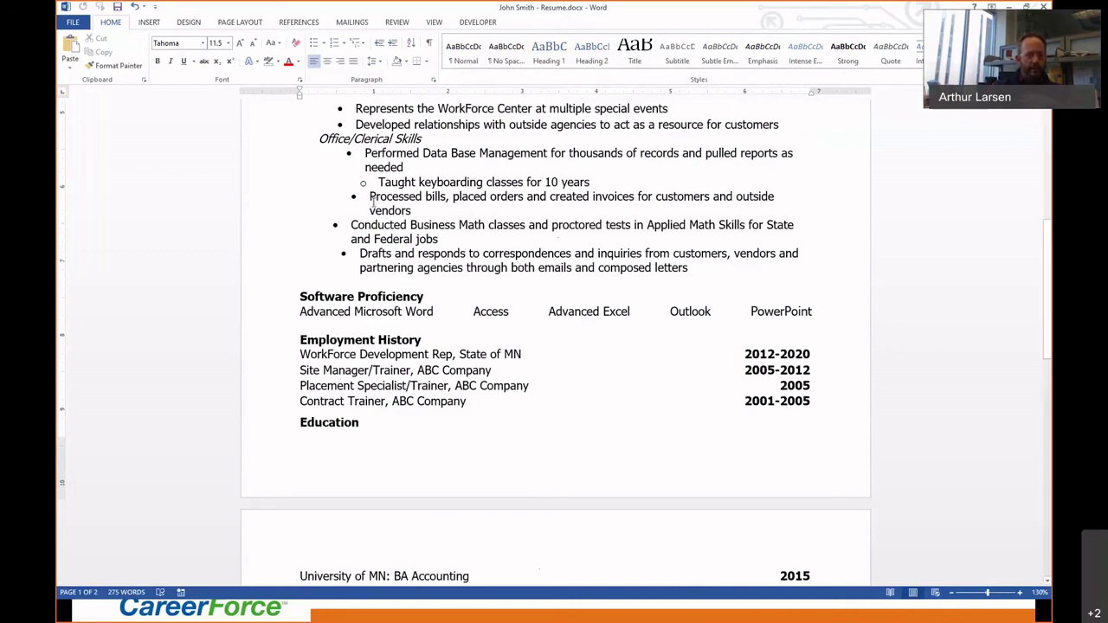
{"action": "scroll", "coordinate": [372, 201], "scroll_direction": "up", "scroll_amount": 5}
{"action": "scroll", "coordinate": [167, 294], "scroll_direction": "up", "scroll_amount": 2}
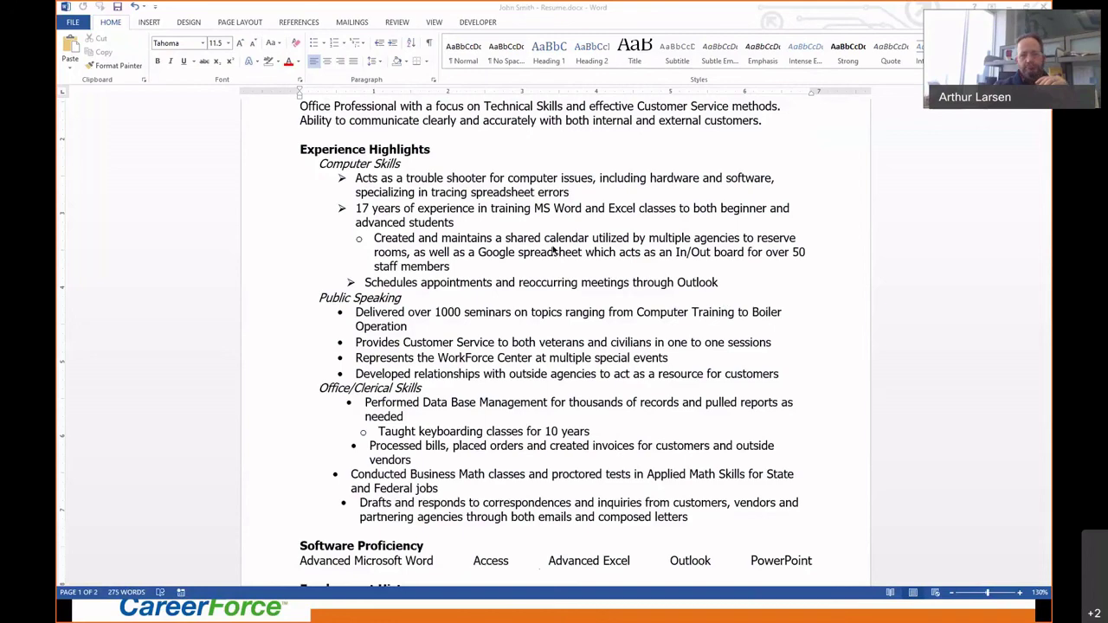
{"action": "scroll", "coordinate": [553, 251], "scroll_direction": "up", "scroll_amount": 4}
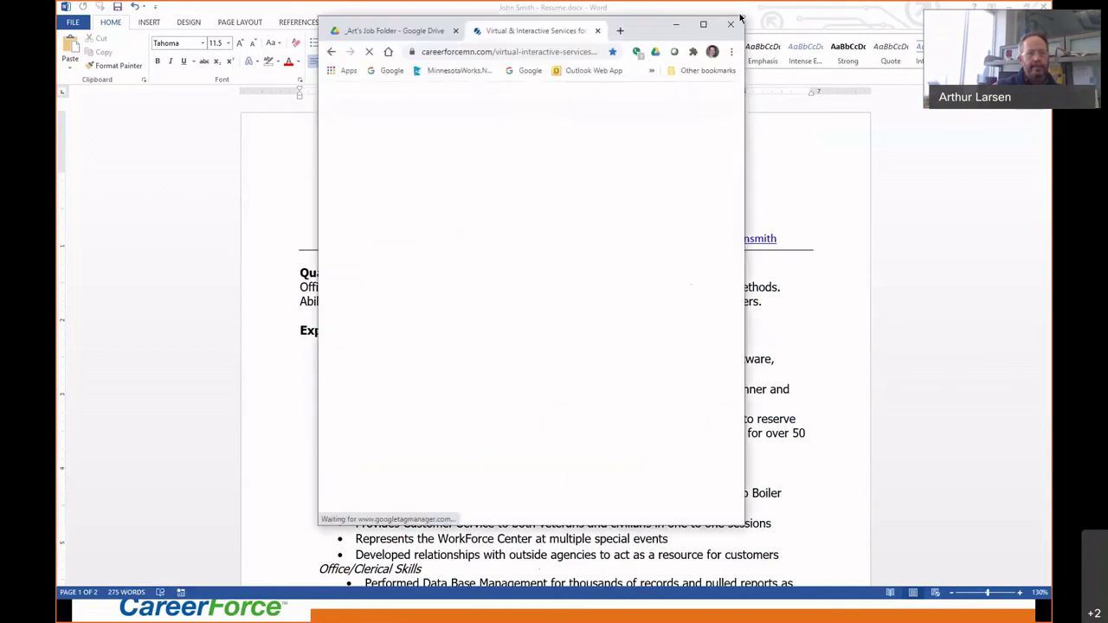
- Maximize Chrome and open the October 20 Job Clubs Online event page
{"action": "left_click", "coordinate": [704, 25]}
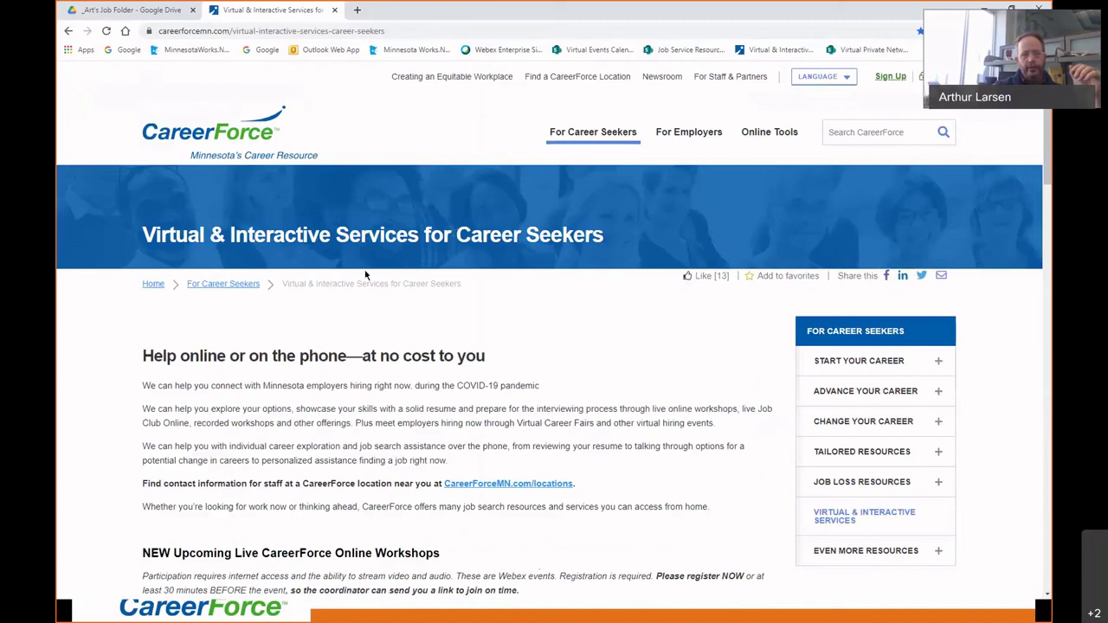
{"action": "scroll", "coordinate": [364, 276], "scroll_direction": "down", "scroll_amount": 1}
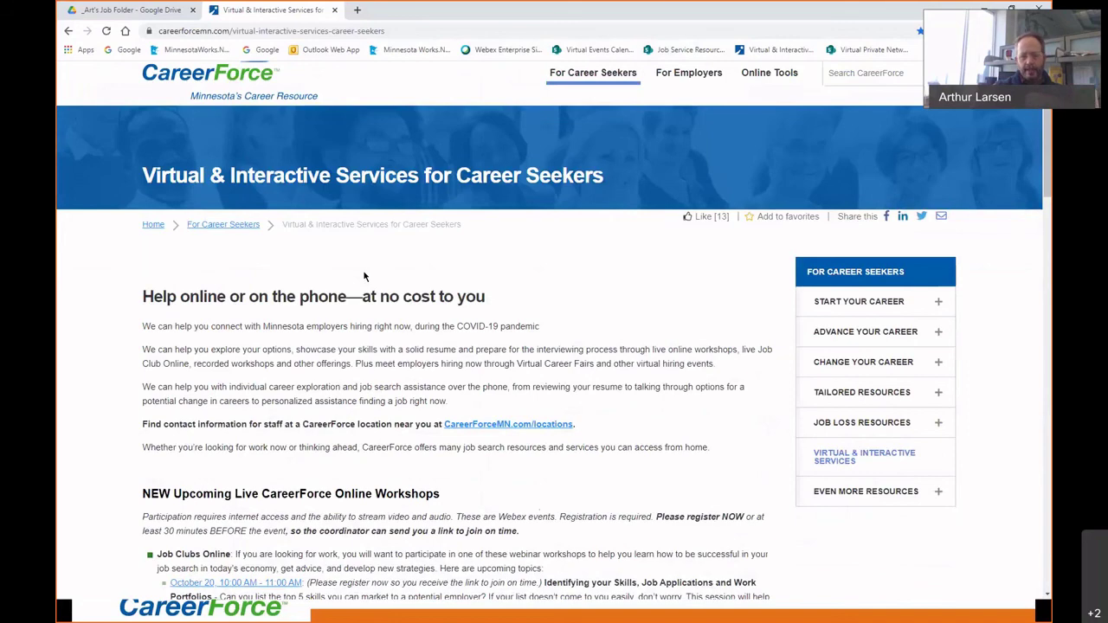
{"action": "scroll", "coordinate": [365, 275], "scroll_direction": "down", "scroll_amount": 1}
{"action": "scroll", "coordinate": [364, 276], "scroll_direction": "down", "scroll_amount": 3}
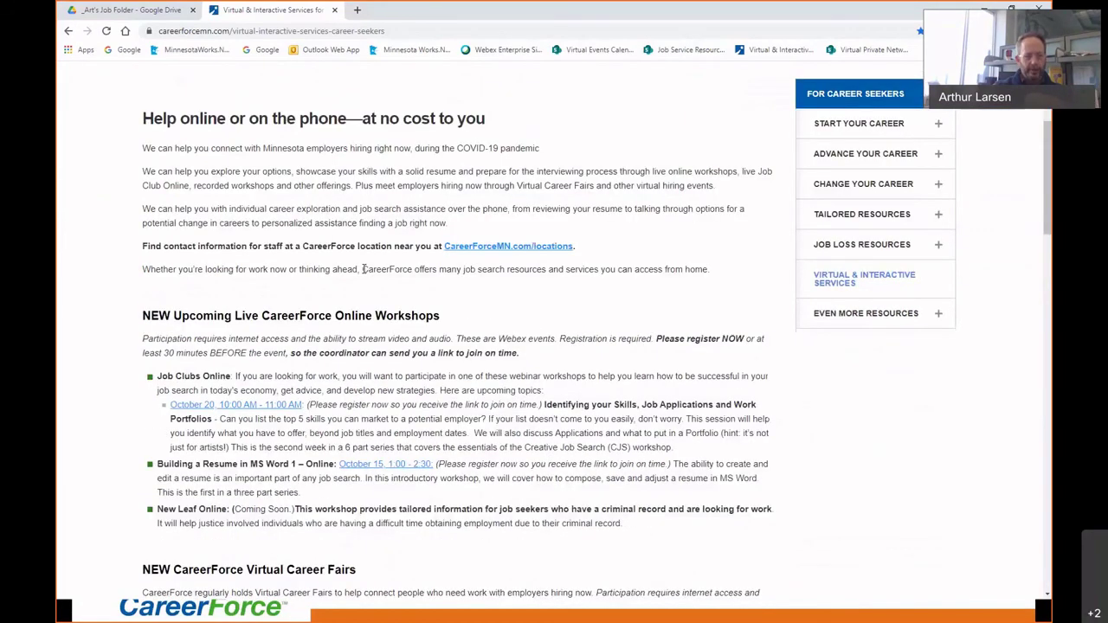
{"action": "scroll", "coordinate": [365, 271], "scroll_direction": "down", "scroll_amount": 1}
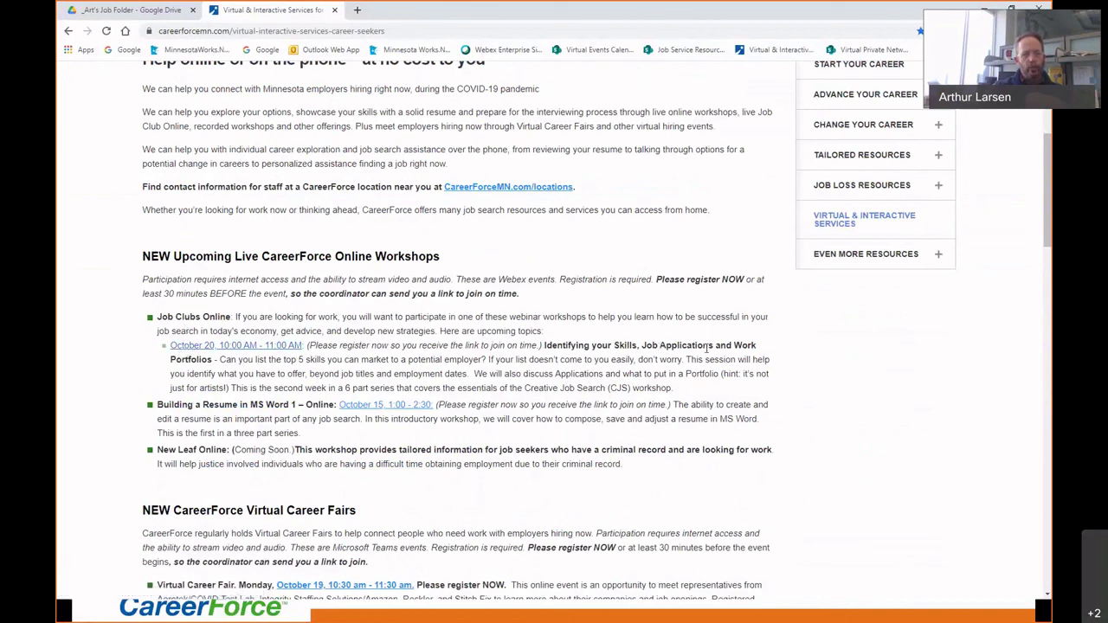
{"action": "left_click", "coordinate": [278, 347]}
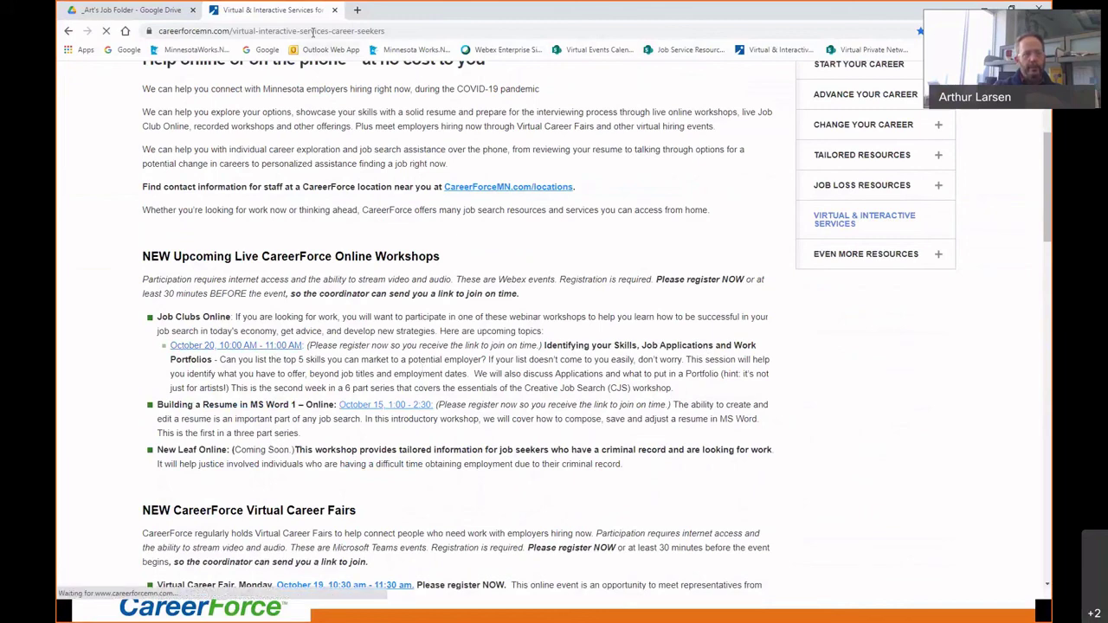
- Copy the Job Club page address and switch to the blank Word document Document12
{"action": "right_click", "coordinate": [315, 33]}
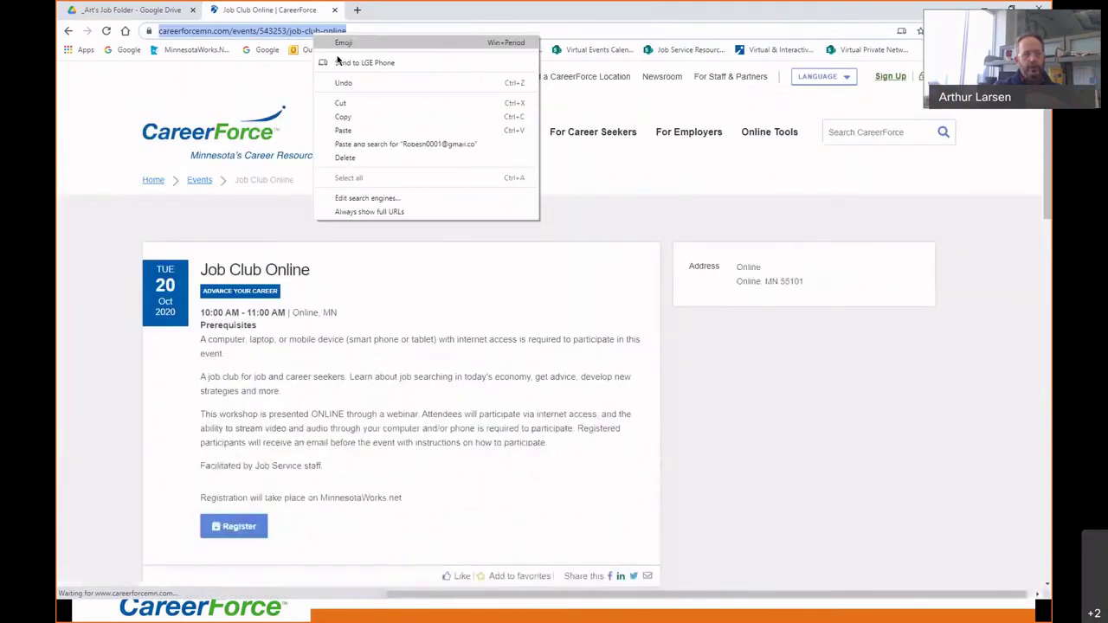
{"action": "left_click", "coordinate": [344, 116]}
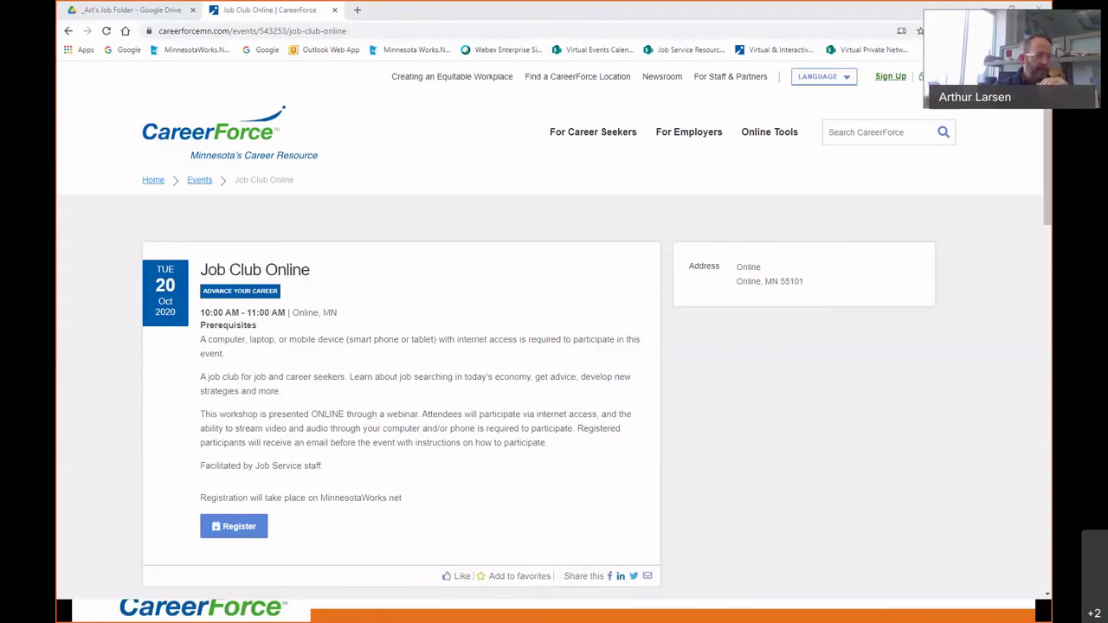
{"action": "key", "text": "alt+Tab"}
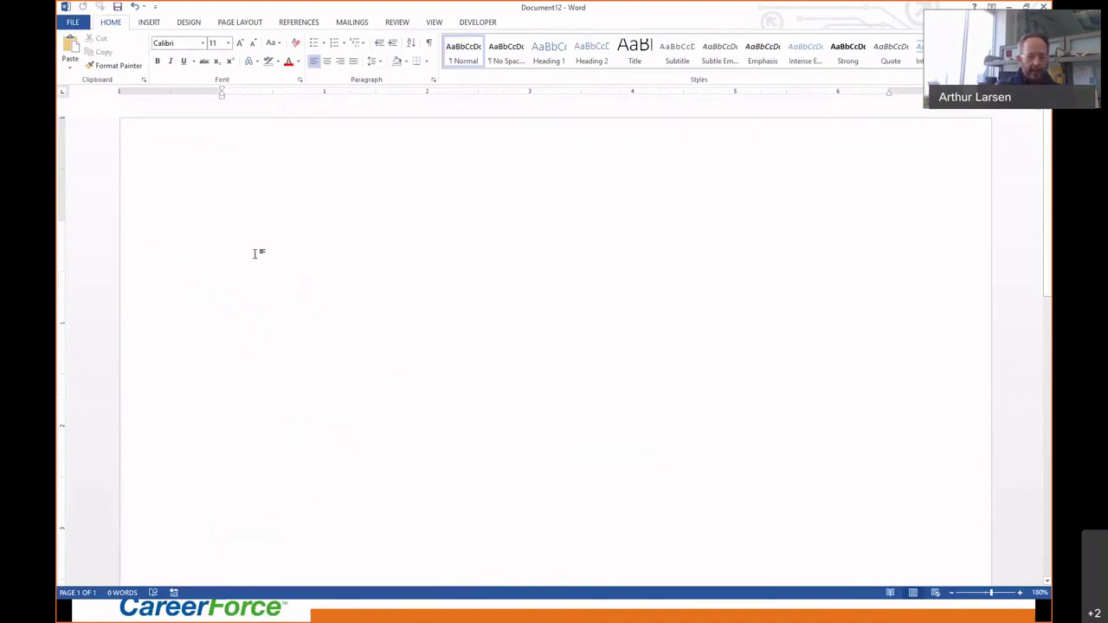
- Type 'Cook', a tab and '2017-2020', trying right then left alignment on the line
{"action": "type", "text": "Co"}
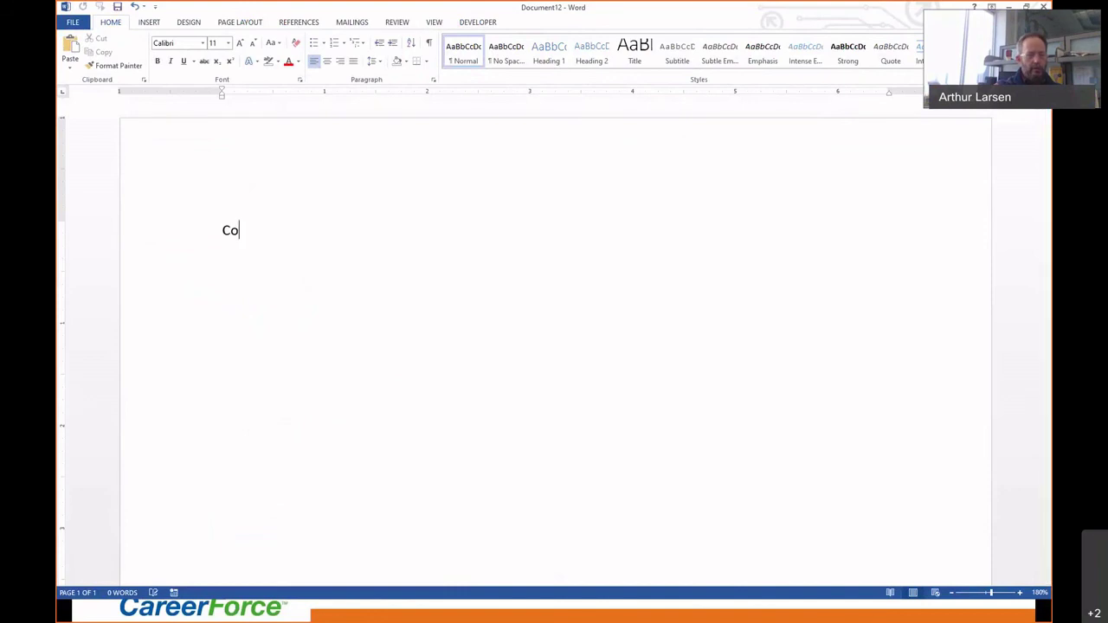
{"action": "type", "text": "ok"}
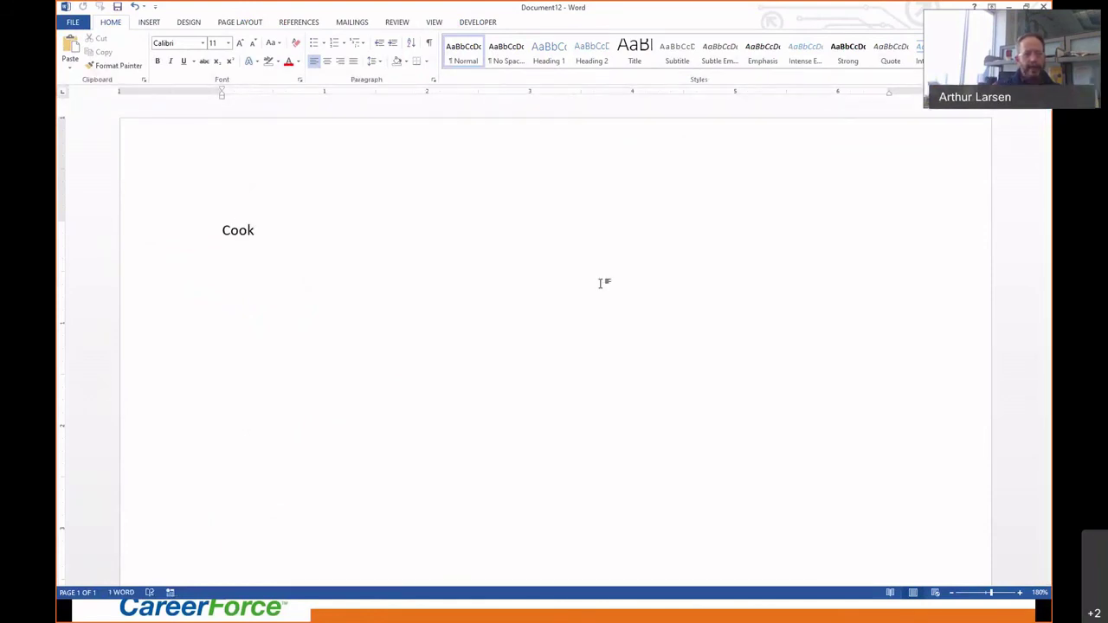
{"action": "key", "text": "Tab"}
{"action": "type", "text": "20"}
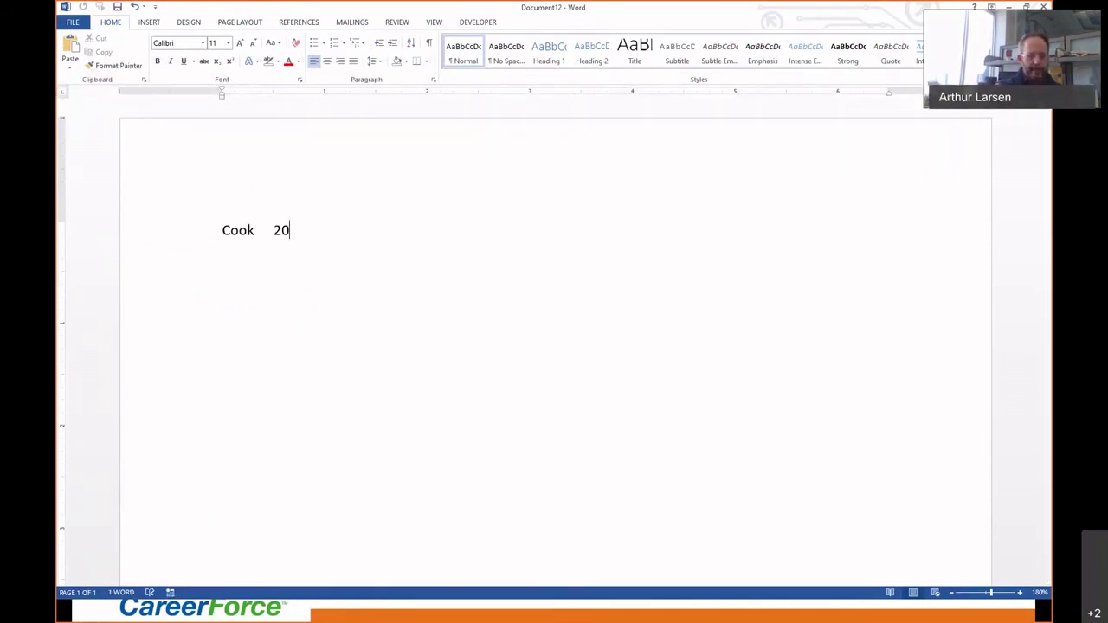
{"action": "type", "text": "17-20"}
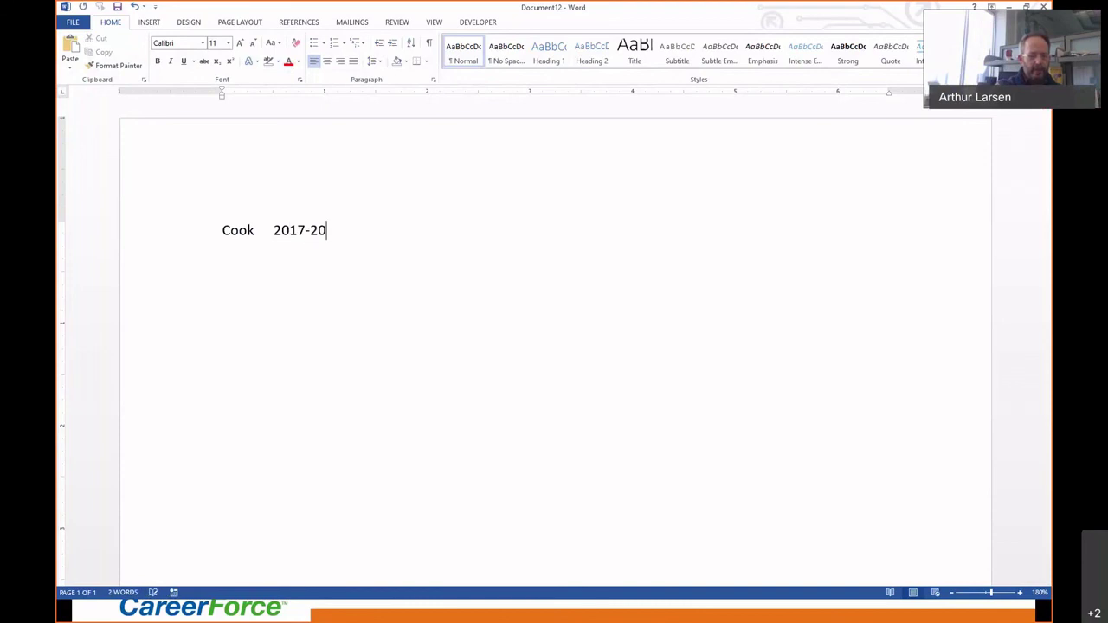
{"action": "type", "text": "20"}
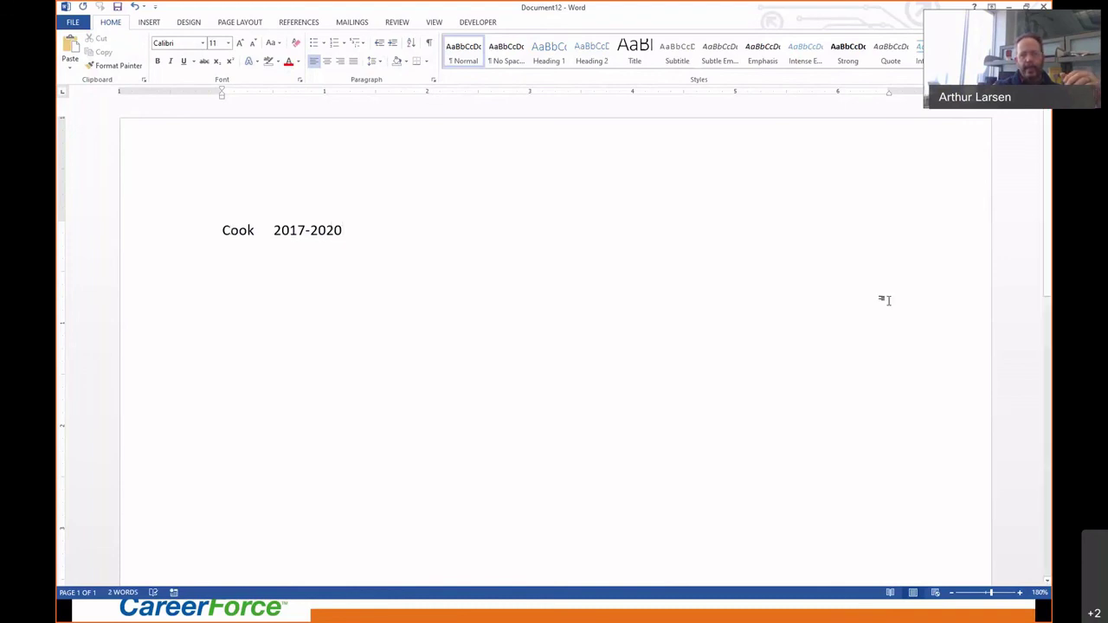
{"action": "left_click", "coordinate": [340, 64]}
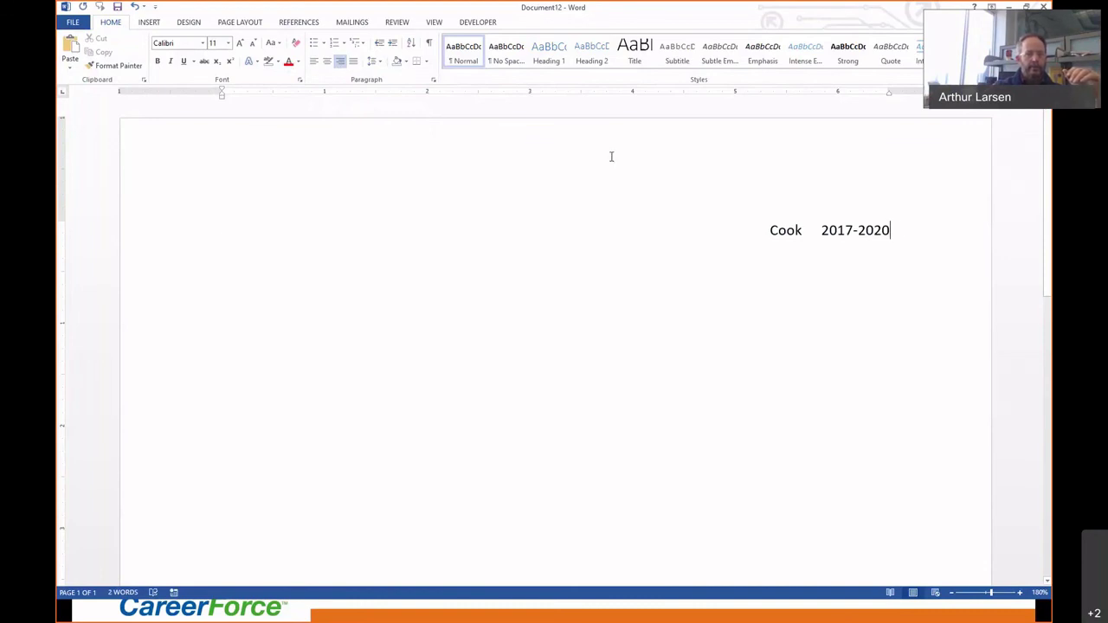
{"action": "left_click", "coordinate": [353, 62]}
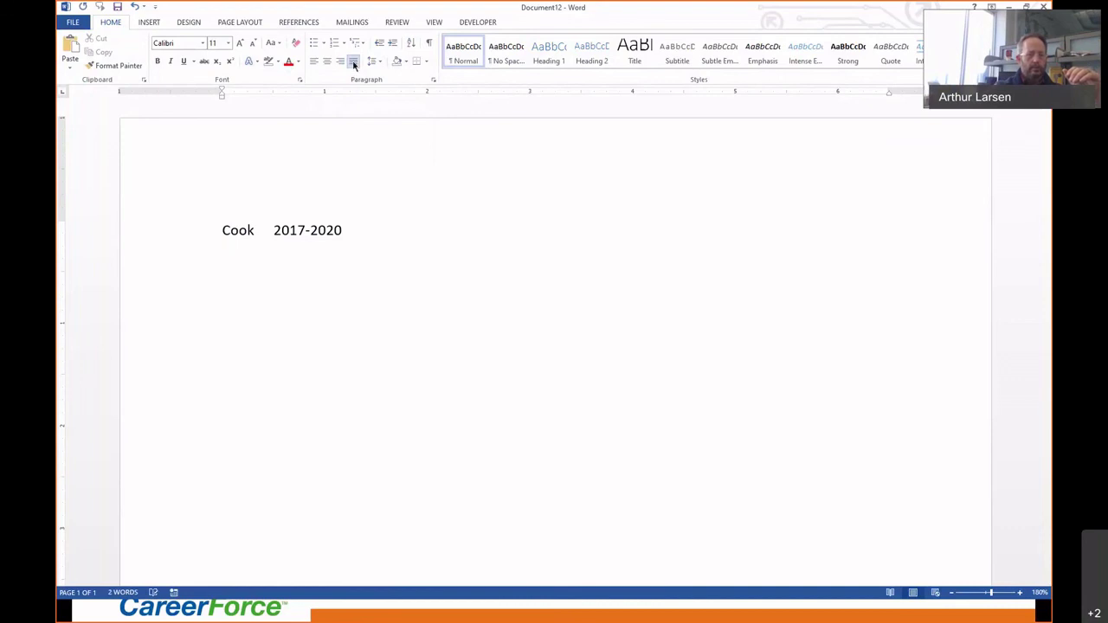
{"action": "key", "text": "ctrl+Return"}
{"action": "key", "text": "BackSpace"}
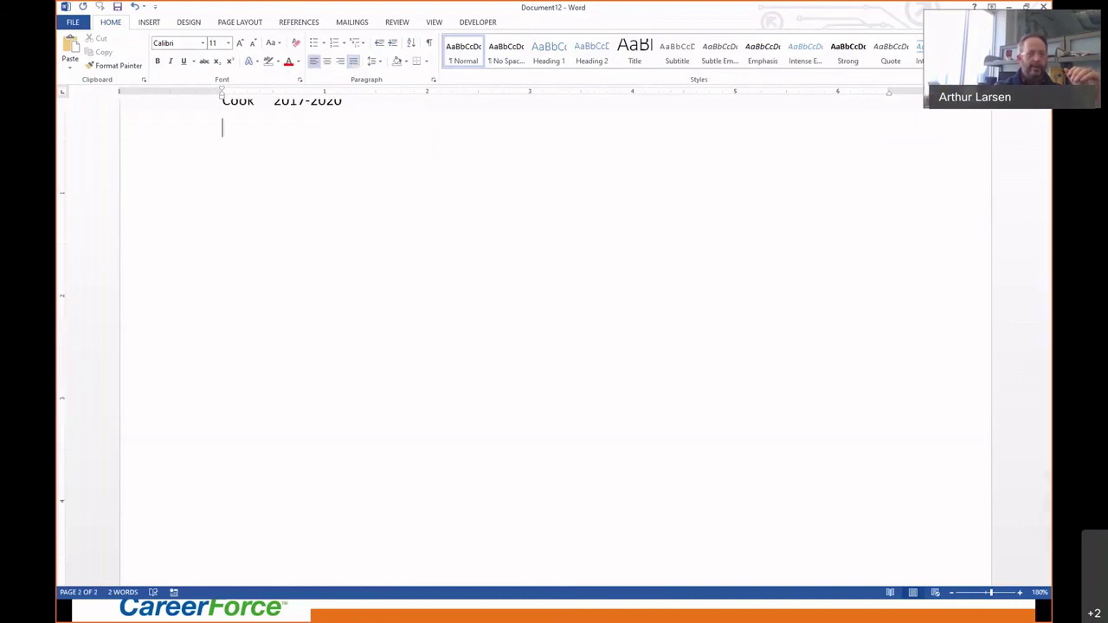
{"action": "scroll", "coordinate": [258, 204], "scroll_direction": "up", "scroll_amount": 2}
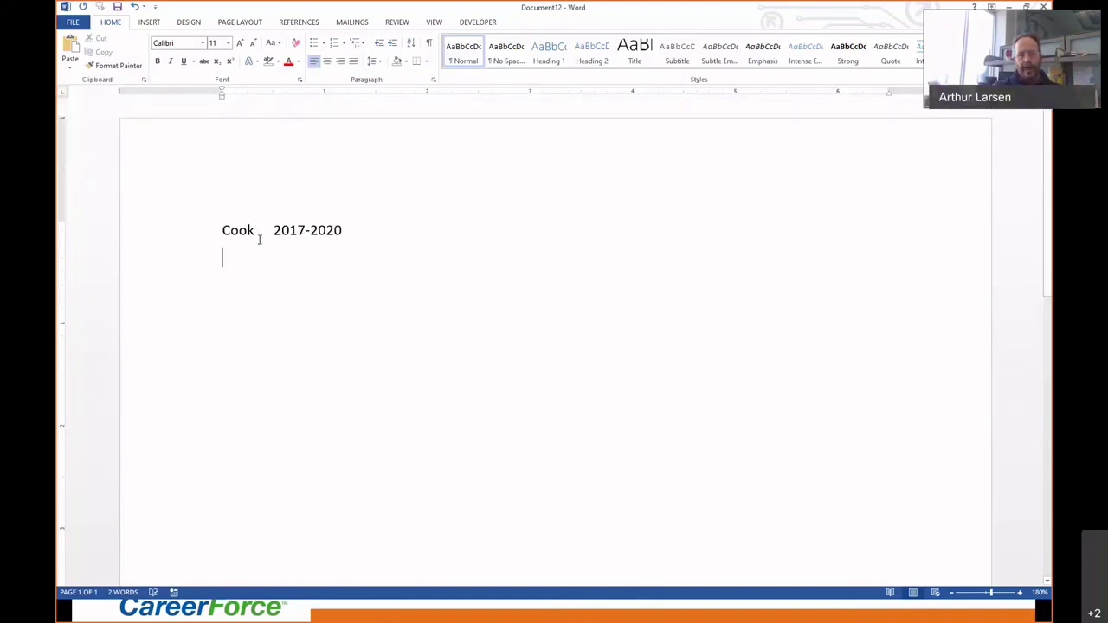
- Redo the tab before 2017-2020 with formatting marks shown, then select the Right Tab type
{"action": "left_click", "coordinate": [430, 44]}
{"action": "left_click", "coordinate": [275, 231]}
{"action": "key", "text": "BackSpace"}
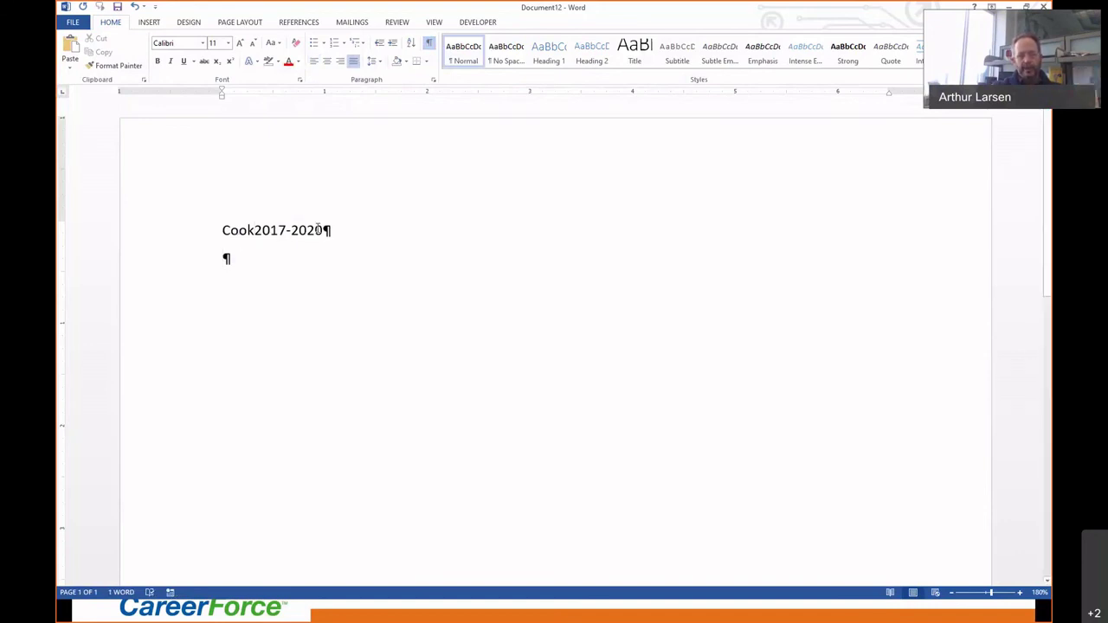
{"action": "key", "text": "Tab"}
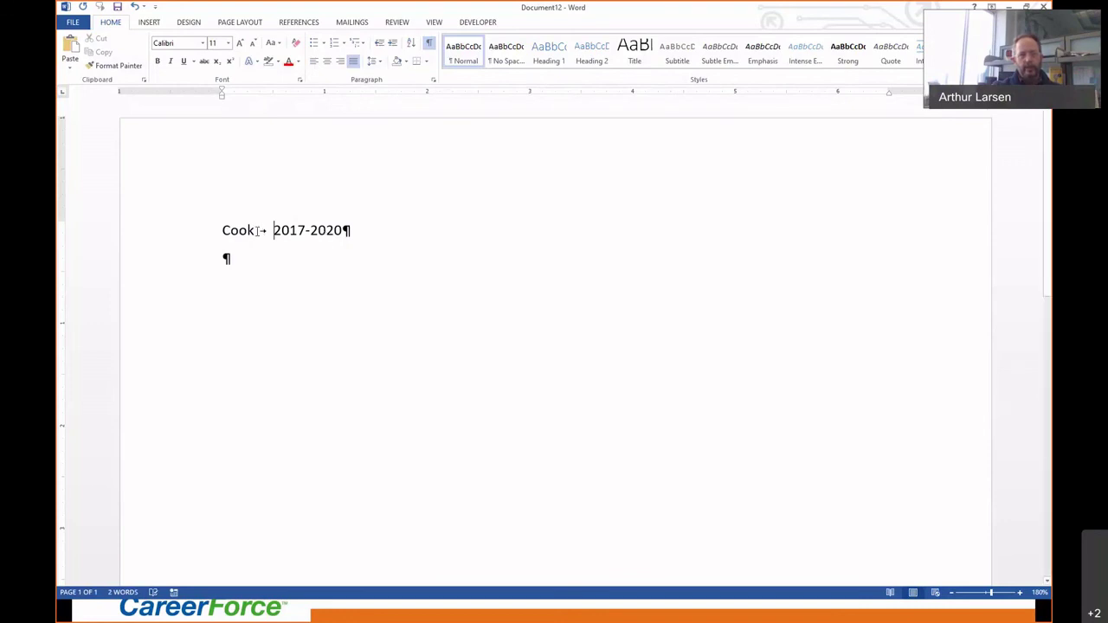
{"action": "left_click", "coordinate": [427, 43]}
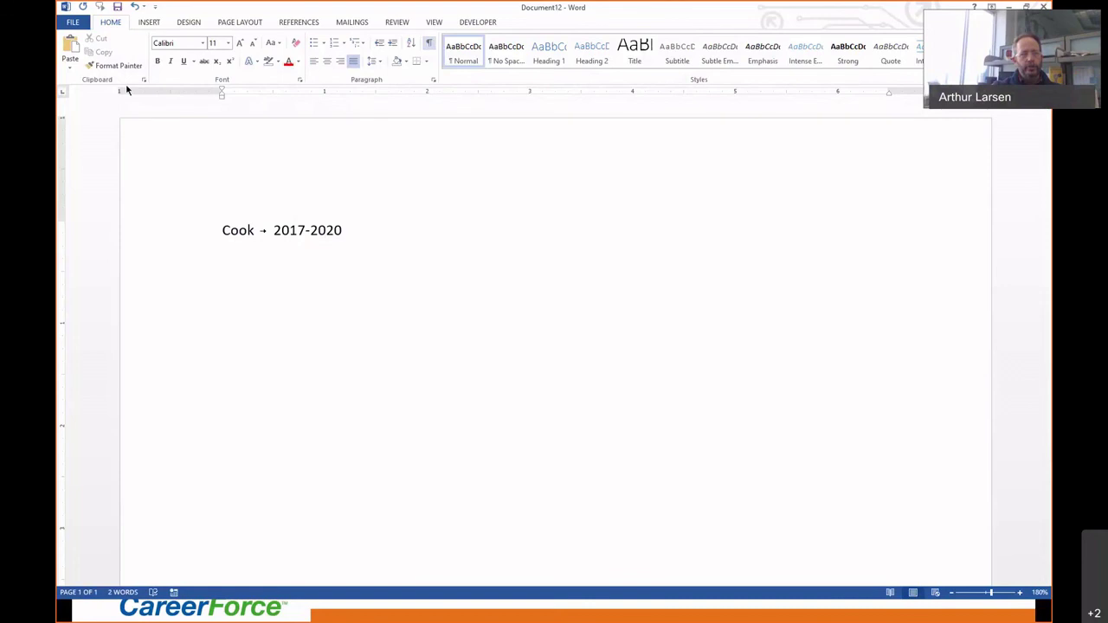
{"action": "left_click", "coordinate": [63, 93]}
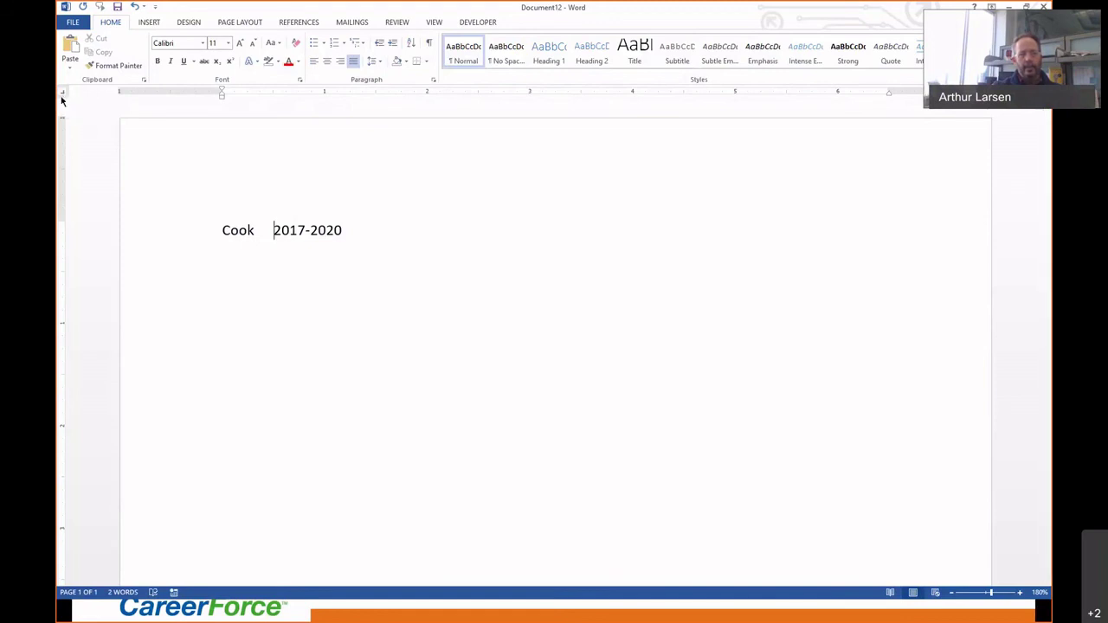
- Set a right tab stop at the right margin so 2017-2020 aligns there, then start a new line
{"action": "left_click_drag", "start_coordinate": [884, 100], "coordinate": [888, 100]}
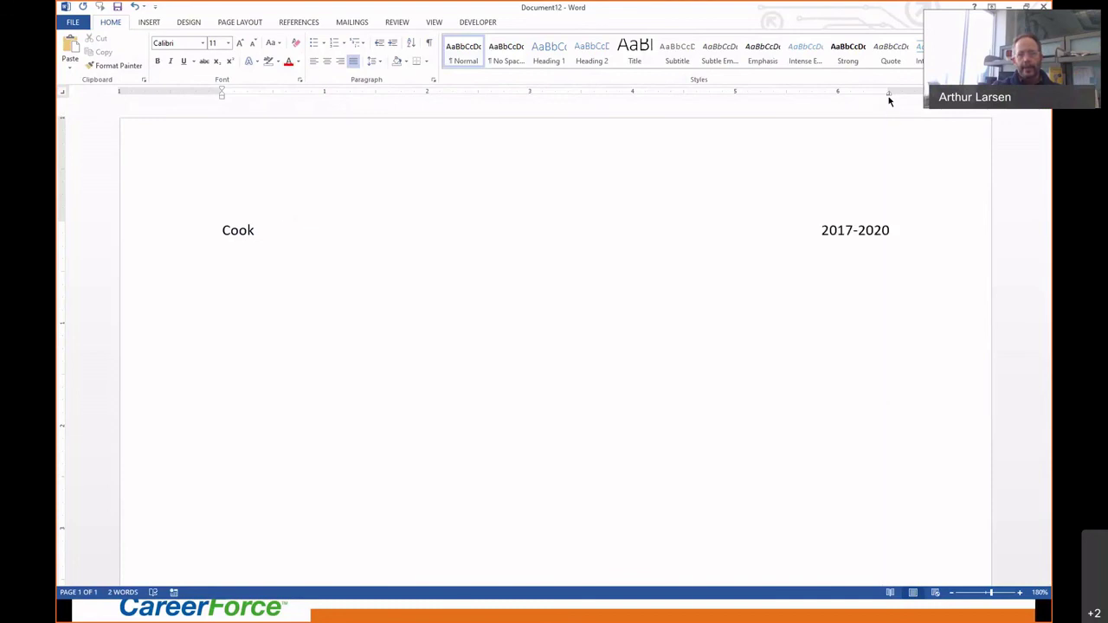
{"action": "left_click", "coordinate": [876, 263]}
{"action": "key", "text": "Return"}
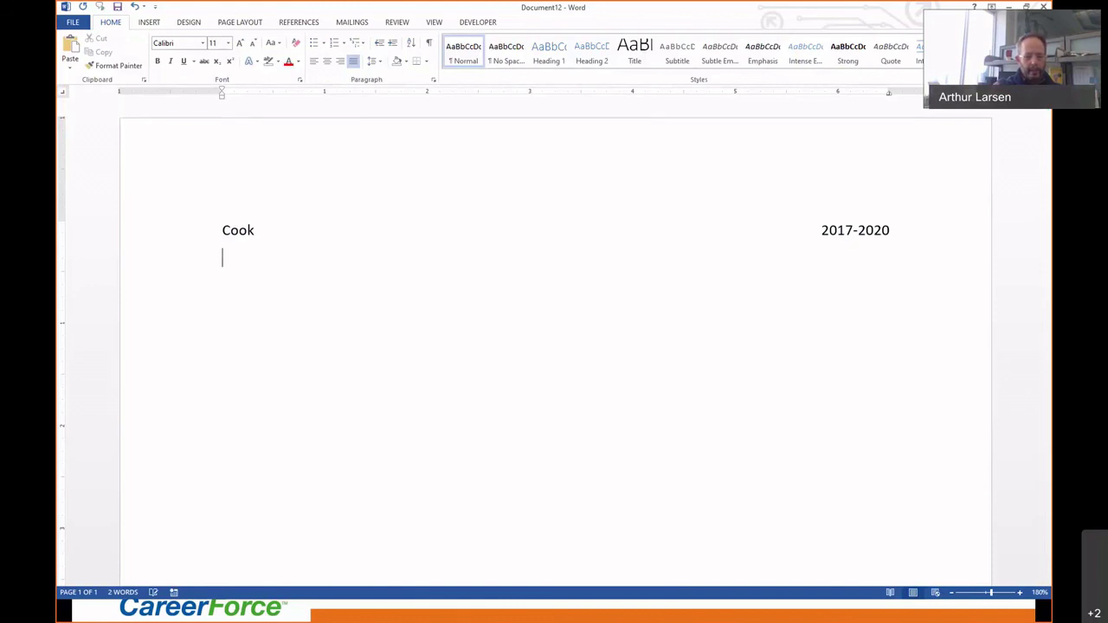
- Add a 'Gardener' line with '2005-' at the right tab stop, then switch to Chrome
{"action": "type", "text": "Garden"}
{"action": "type", "text": "eer"}
{"action": "key", "text": "BackSpace"}
{"action": "key", "text": "Tab"}
{"action": "key", "text": "BackSpace"}
{"action": "key", "text": "BackSpace"}
{"action": "type", "text": "r"}
{"action": "key", "text": "Tab"}
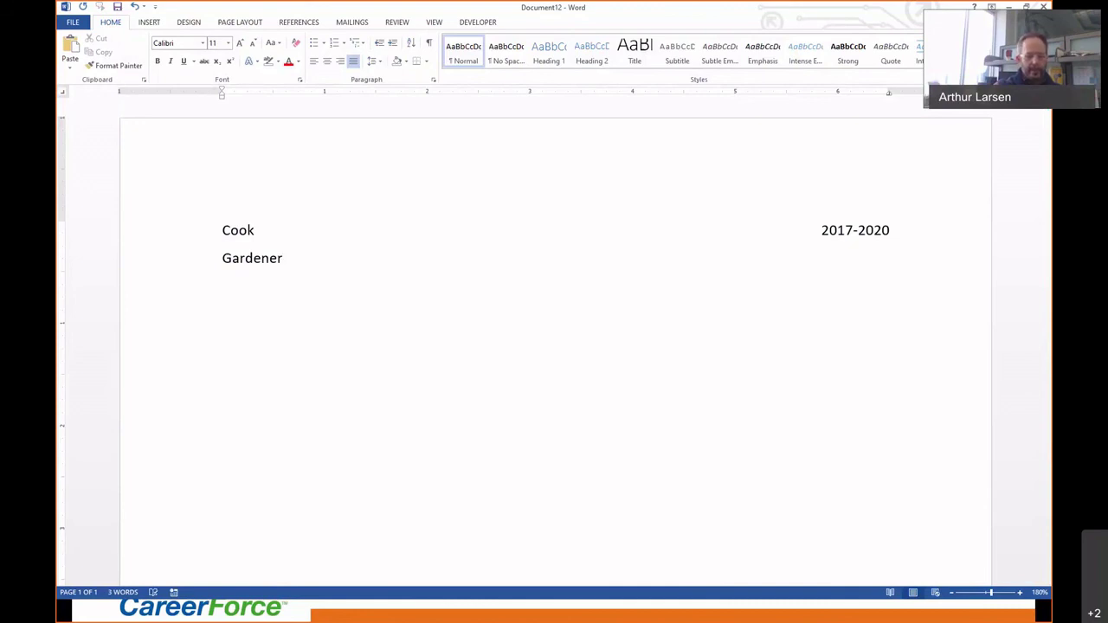
{"action": "type", "text": "2005-"}
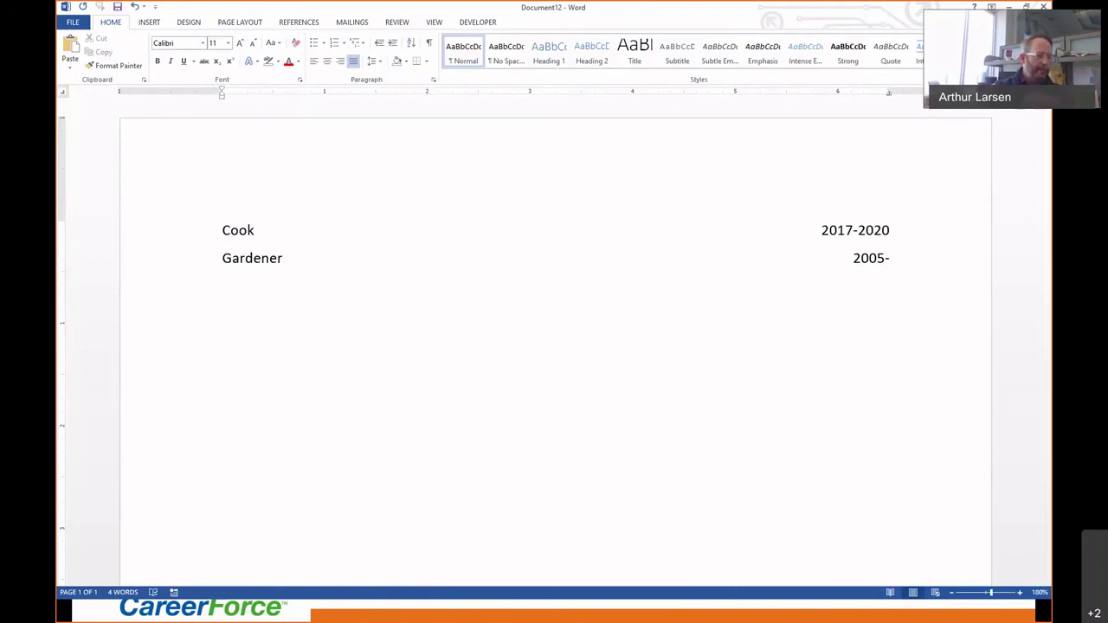
{"action": "key", "text": "alt+Tab"}
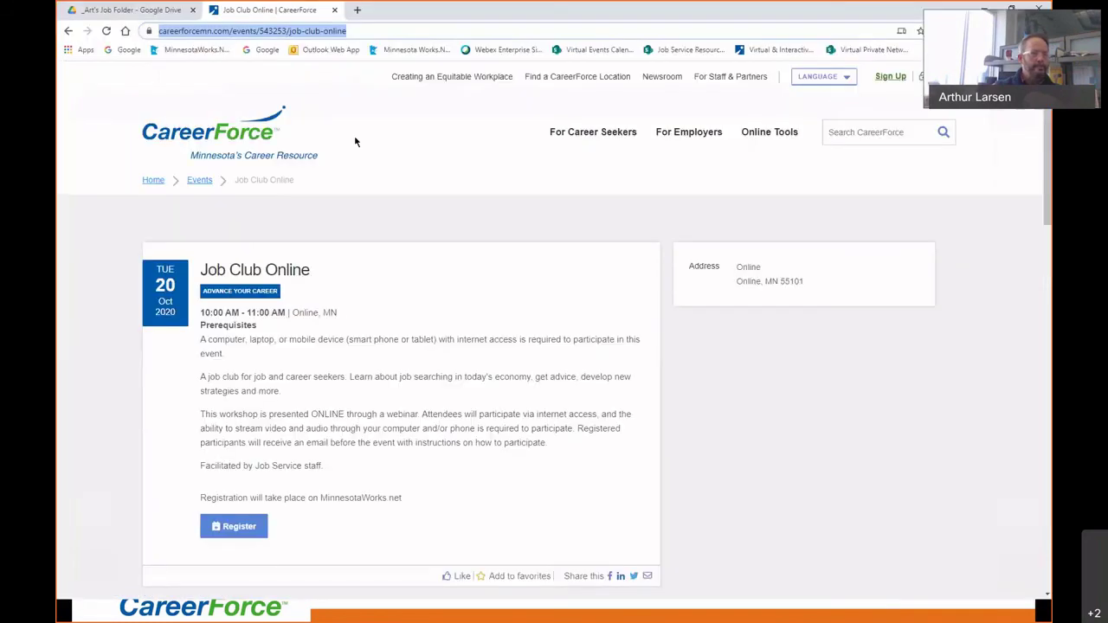
- Go back to the CareerForce Virtual Services page and scroll through its listings
{"action": "left_click", "coordinate": [70, 31]}
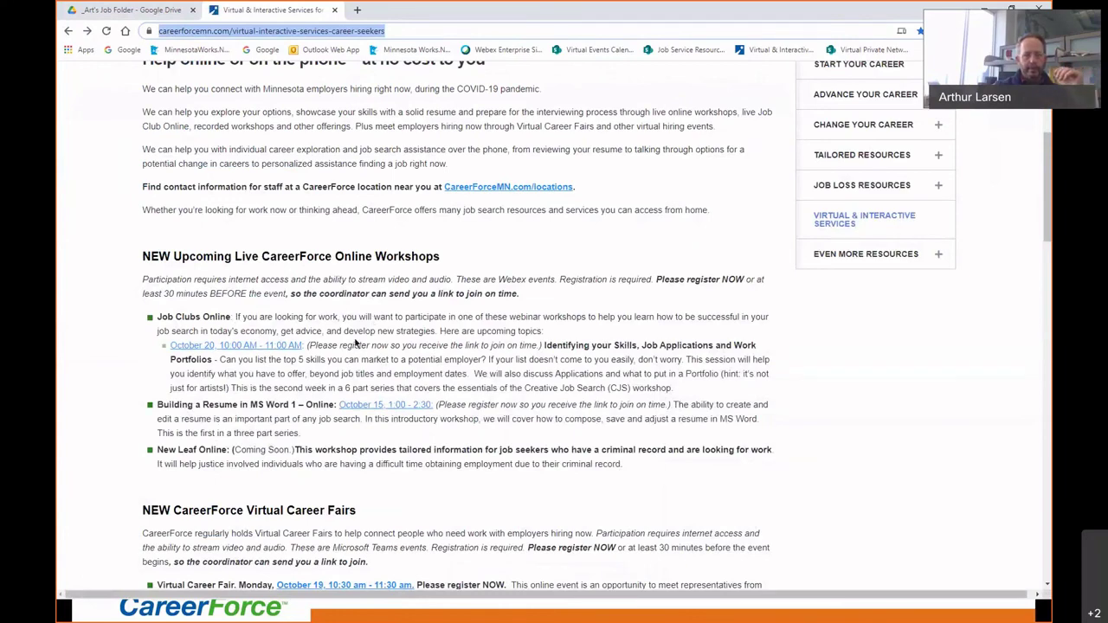
{"action": "scroll", "coordinate": [355, 342], "scroll_direction": "down", "scroll_amount": 1}
{"action": "scroll", "coordinate": [355, 343], "scroll_direction": "down", "scroll_amount": 3}
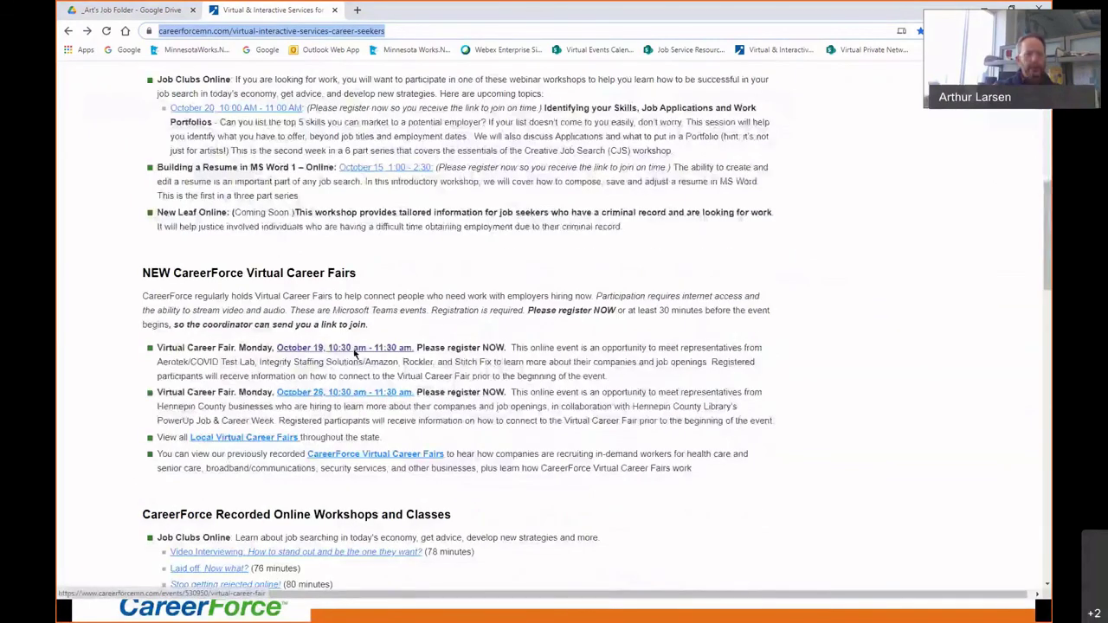
{"action": "scroll", "coordinate": [355, 351], "scroll_direction": "down", "scroll_amount": 5}
{"action": "scroll", "coordinate": [238, 252], "scroll_direction": "up", "scroll_amount": 1}
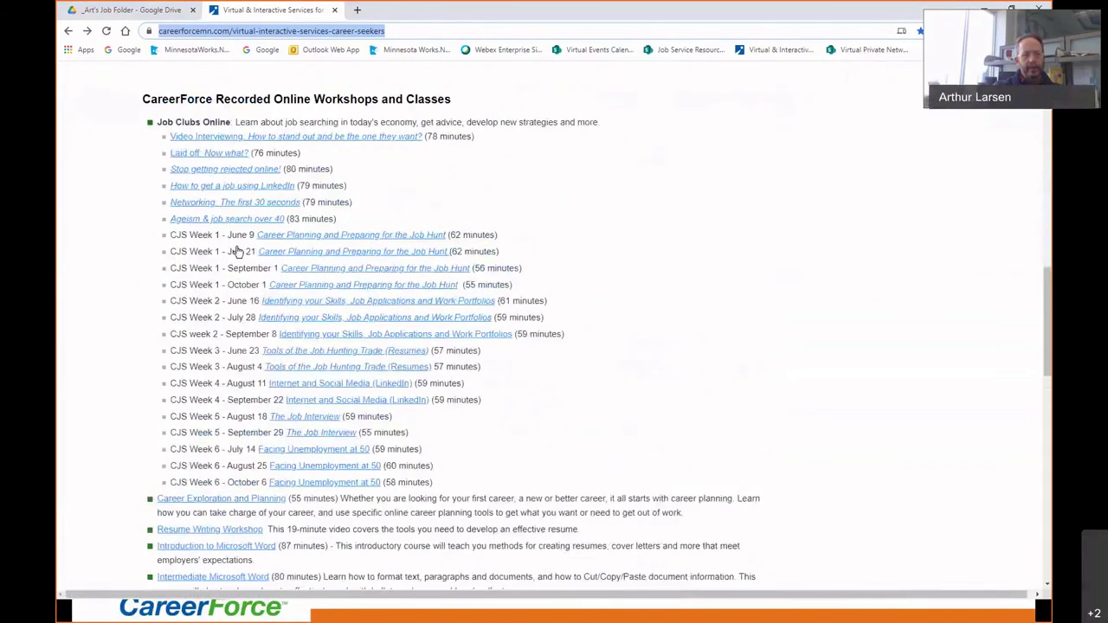
{"action": "scroll", "coordinate": [246, 331], "scroll_direction": "down", "scroll_amount": 1}
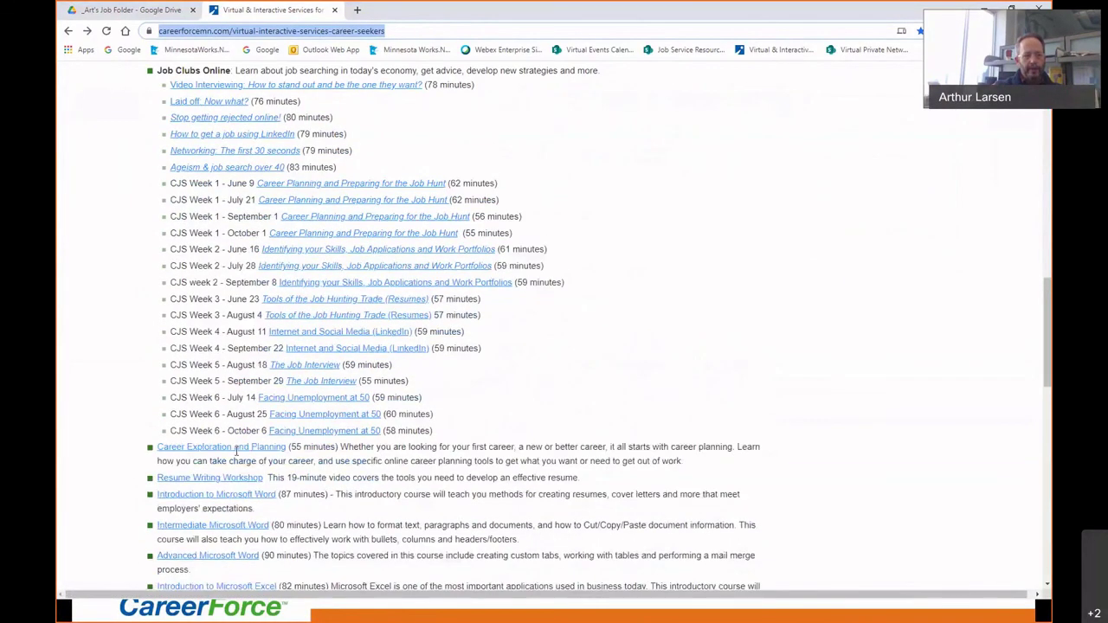
{"action": "scroll", "coordinate": [181, 553], "scroll_direction": "down", "scroll_amount": 1}
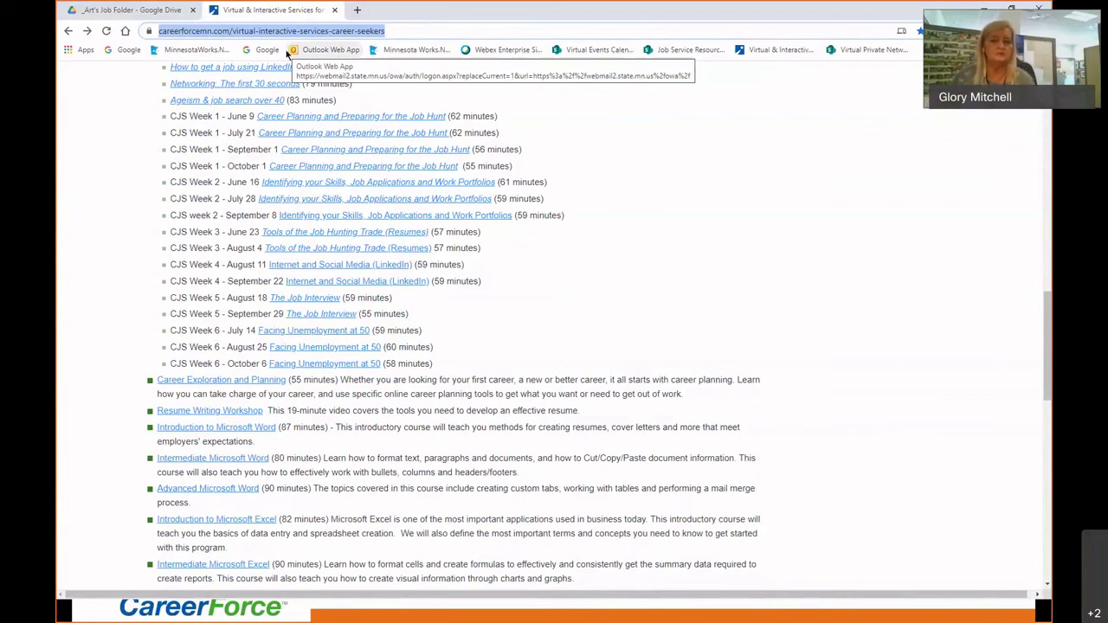
- Minimize Chrome and dismiss the Outlook reminders pop-up
{"action": "right_click", "coordinate": [290, 52]}
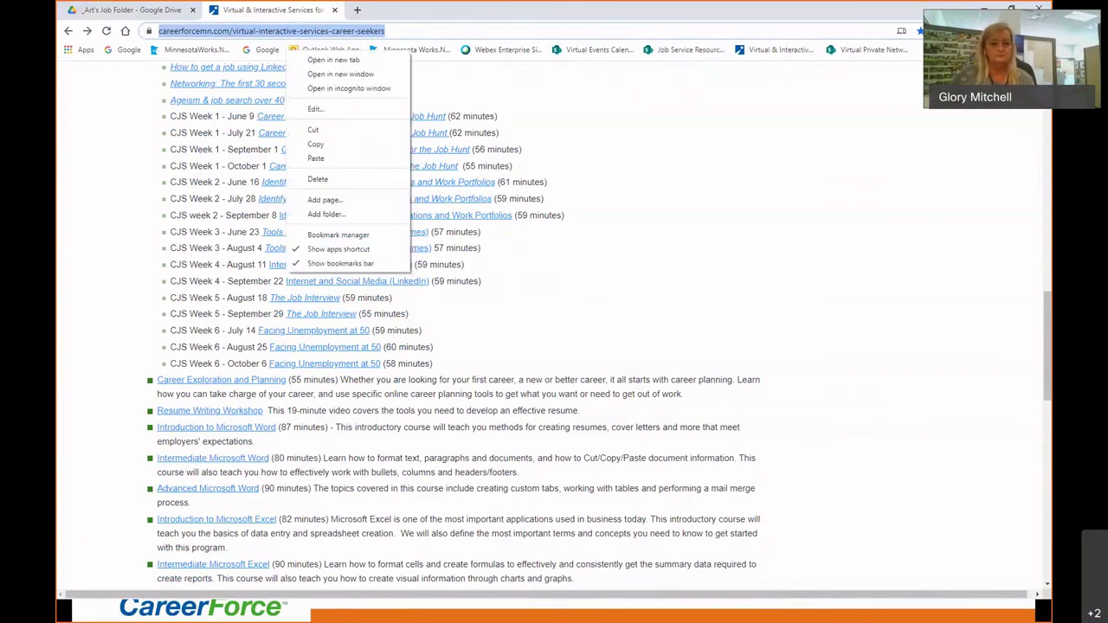
{"action": "left_click", "coordinate": [980, 9]}
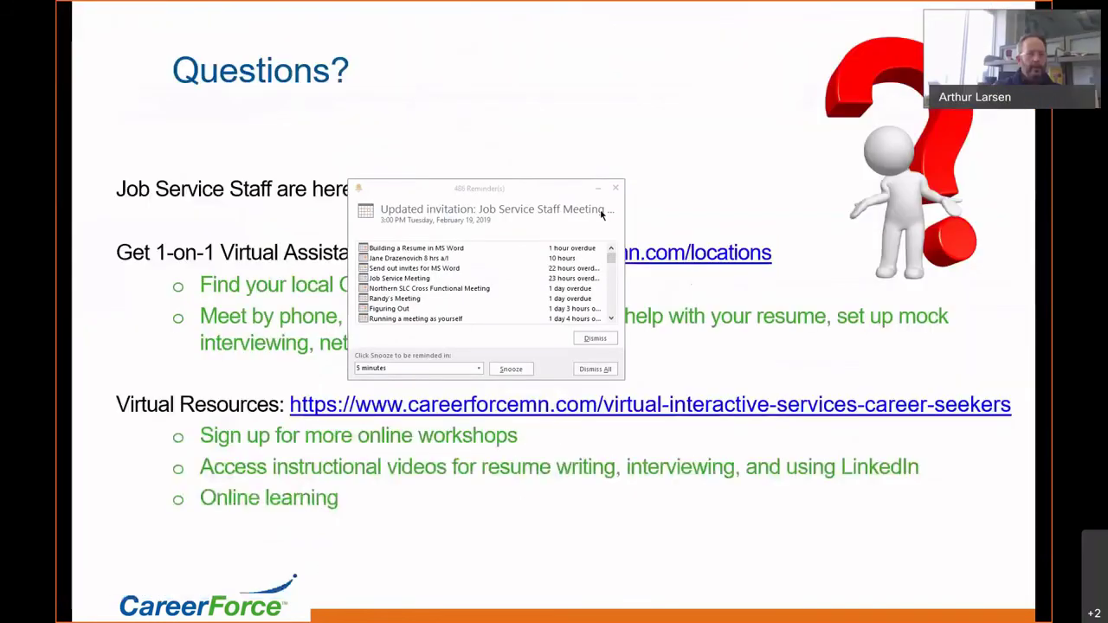
{"action": "left_click", "coordinate": [598, 189]}
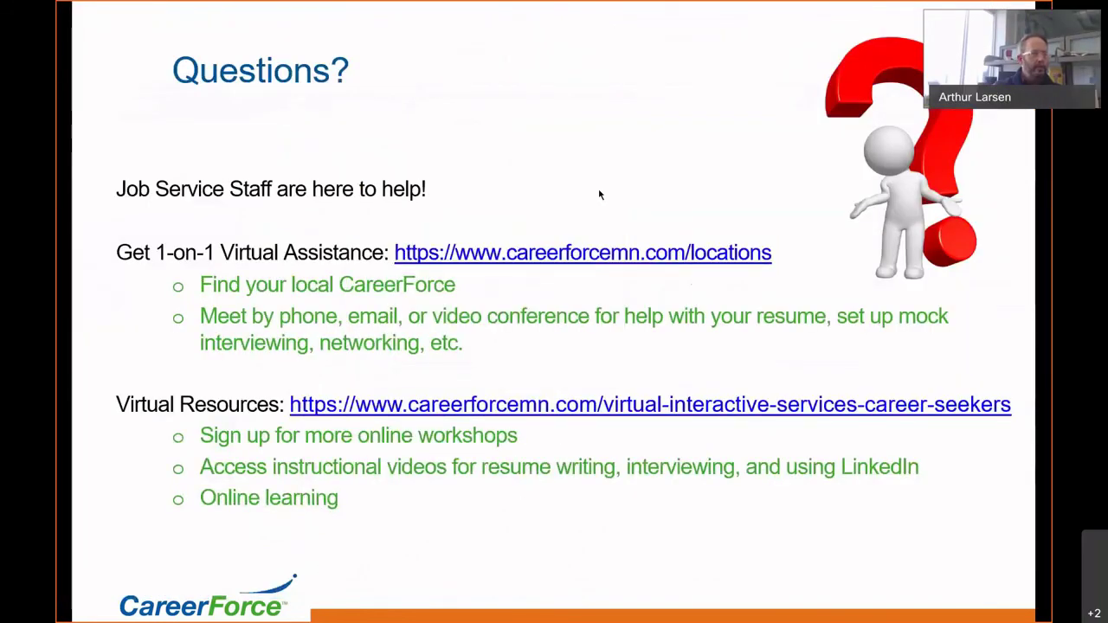